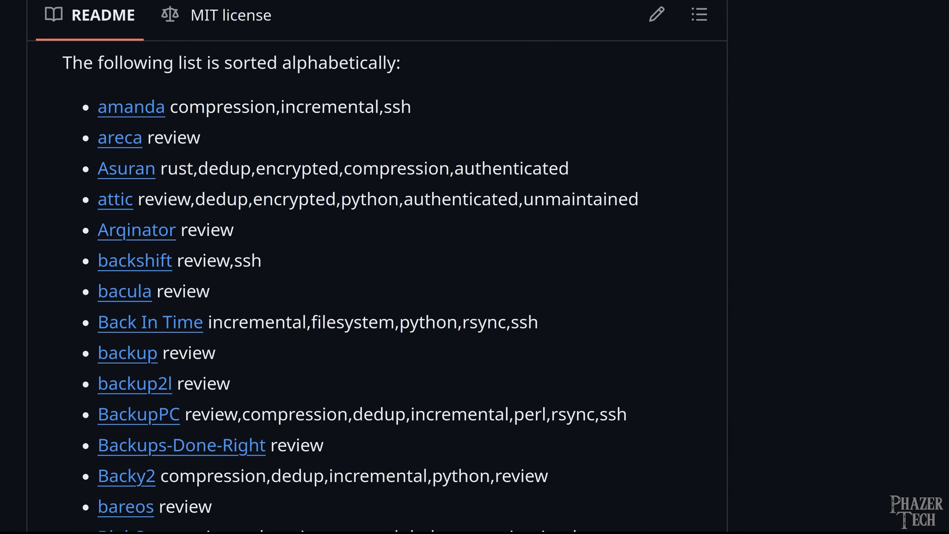
Step: Scroll through the README's full tool list down to wrapper tools like runrestic
scroll(350, 287, "down", 4)
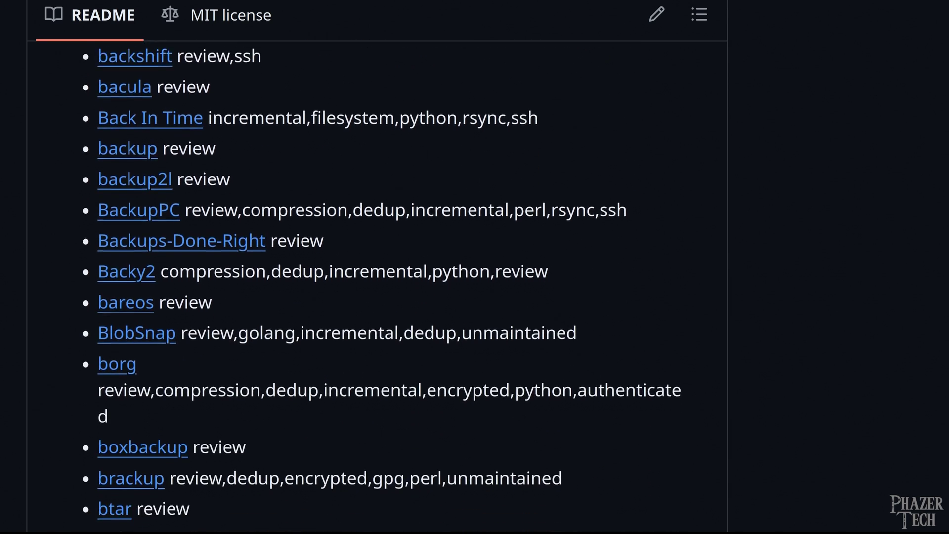
scroll(350, 286, "down", 5)
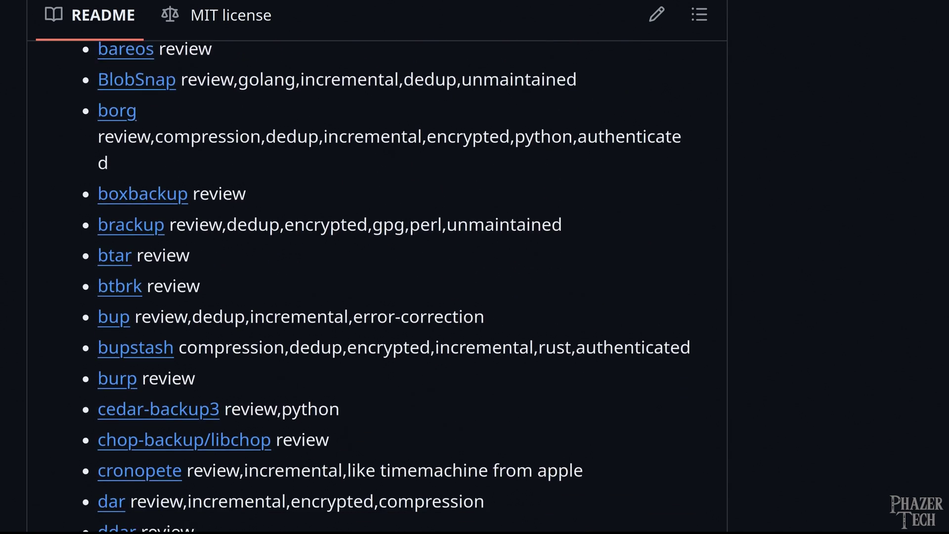
scroll(350, 286, "down", 5)
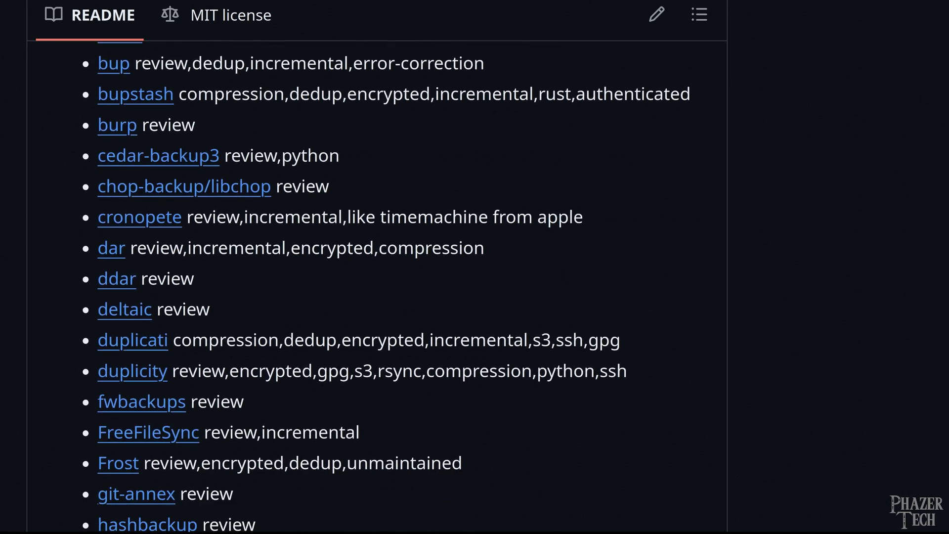
scroll(350, 287, "down", 5)
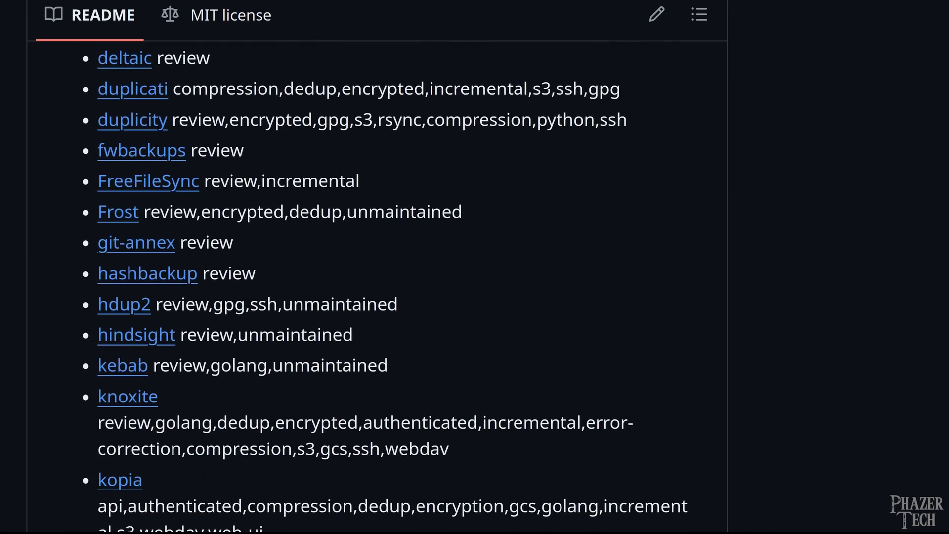
scroll(350, 287, "down", 5)
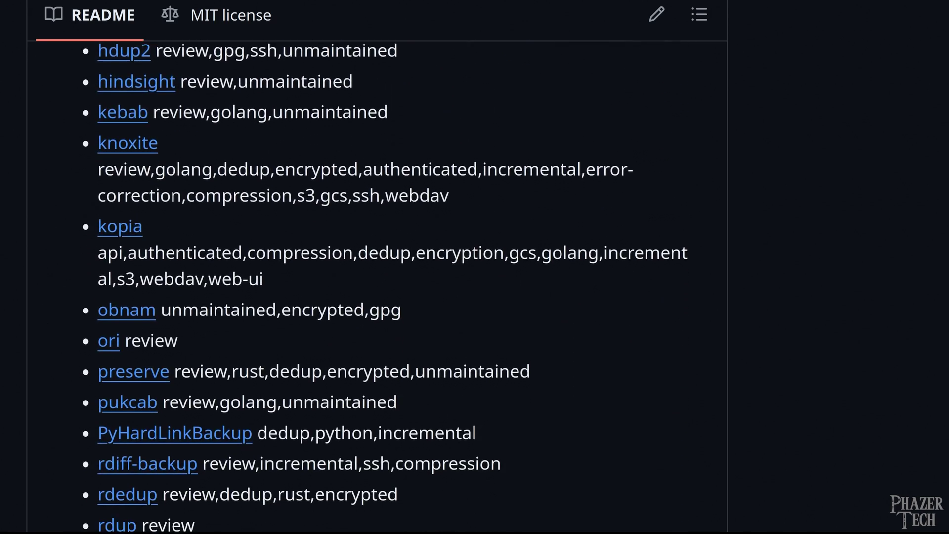
scroll(350, 287, "down", 5)
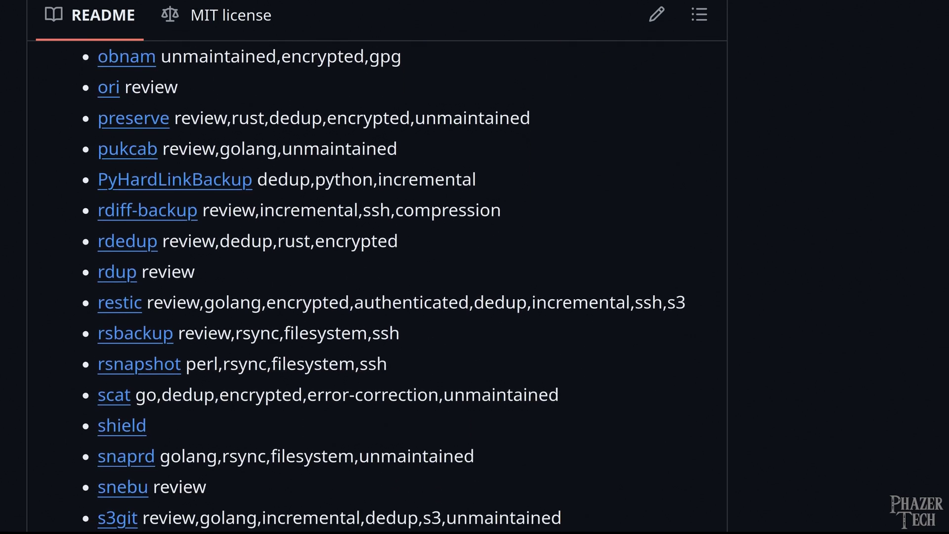
scroll(350, 287, "down", 5)
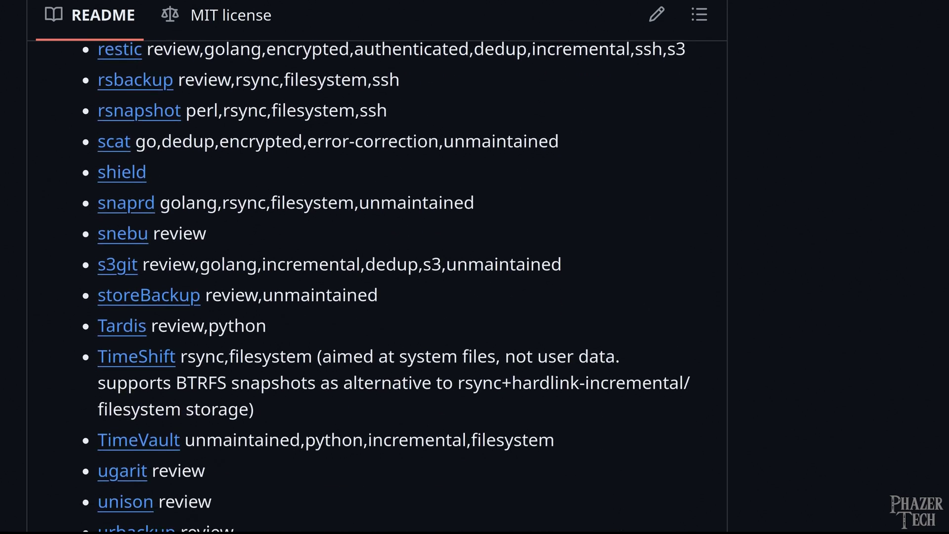
scroll(350, 287, "down", 5)
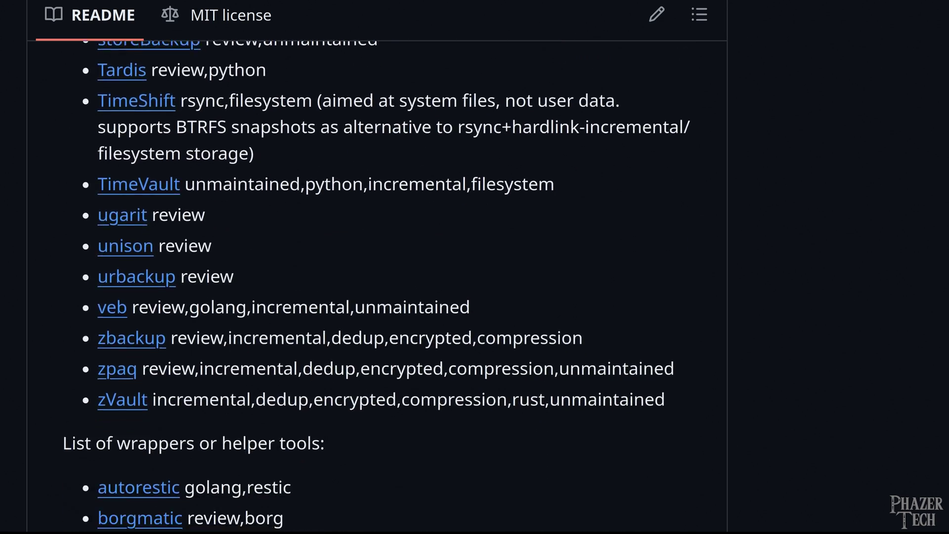
scroll(350, 287, "down", 5)
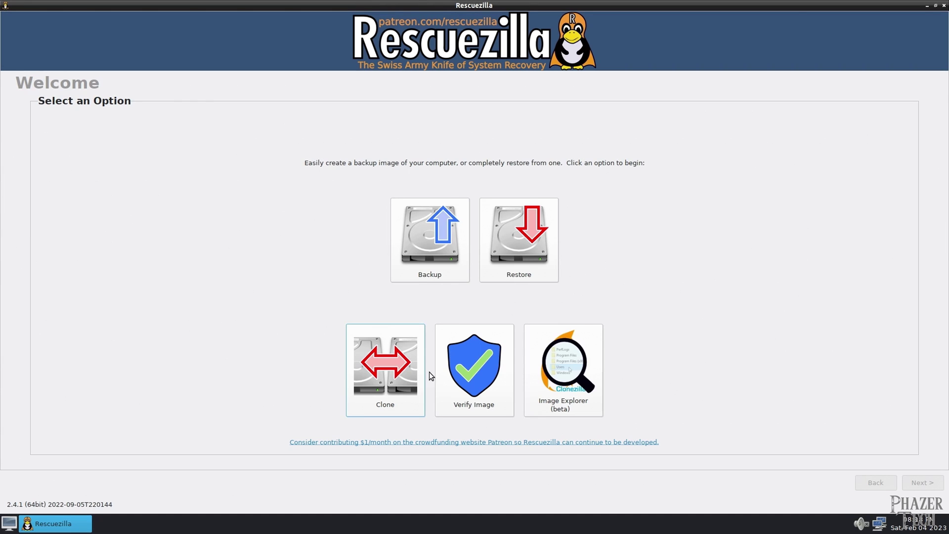
Step: Set up a clone from the 223.6GB SATA SSD (drive #2) onto the 238.5GB TEAM NVMe (drive #4)
left_click(358, 342)
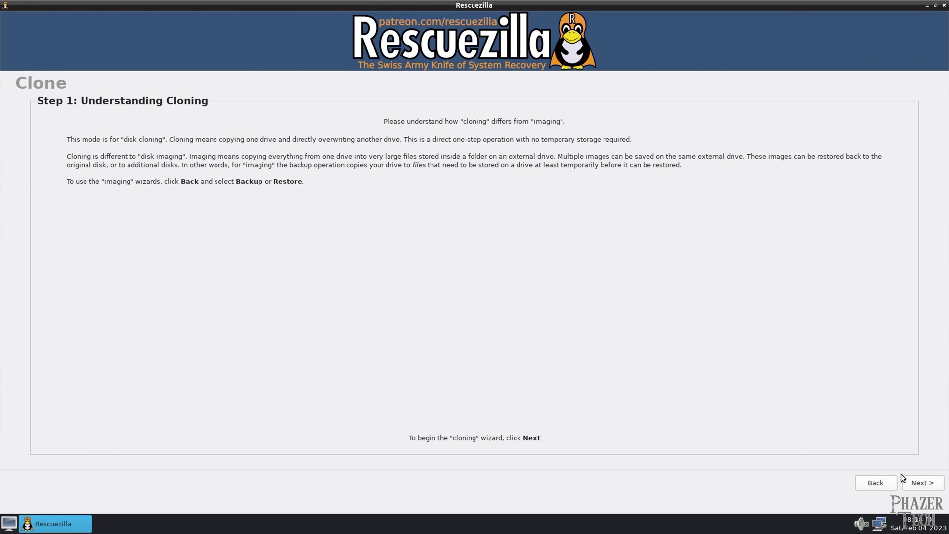
left_click(922, 483)
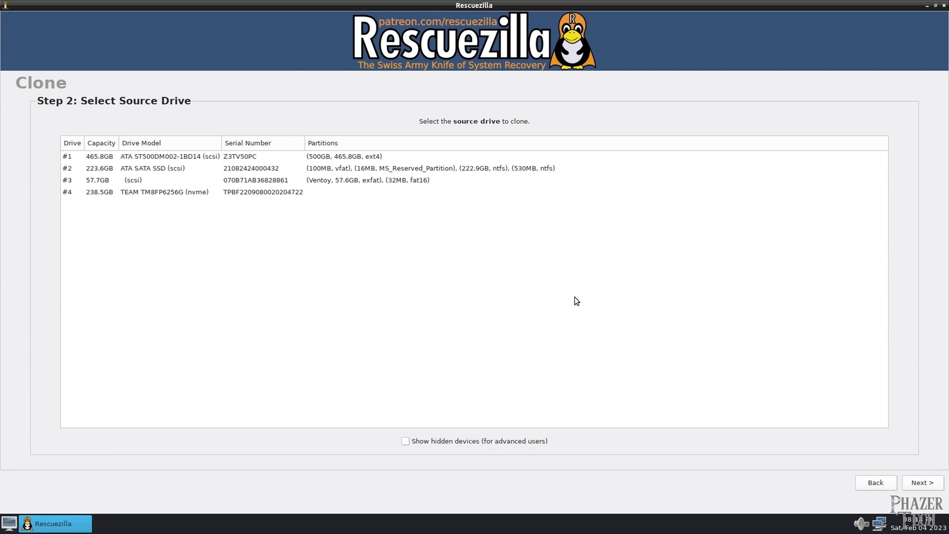
left_click(194, 173)
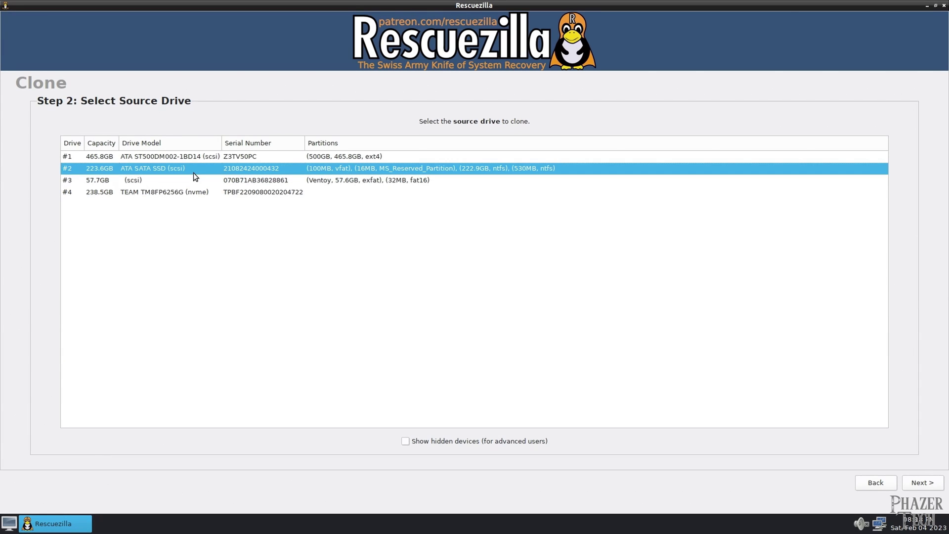
left_click(926, 483)
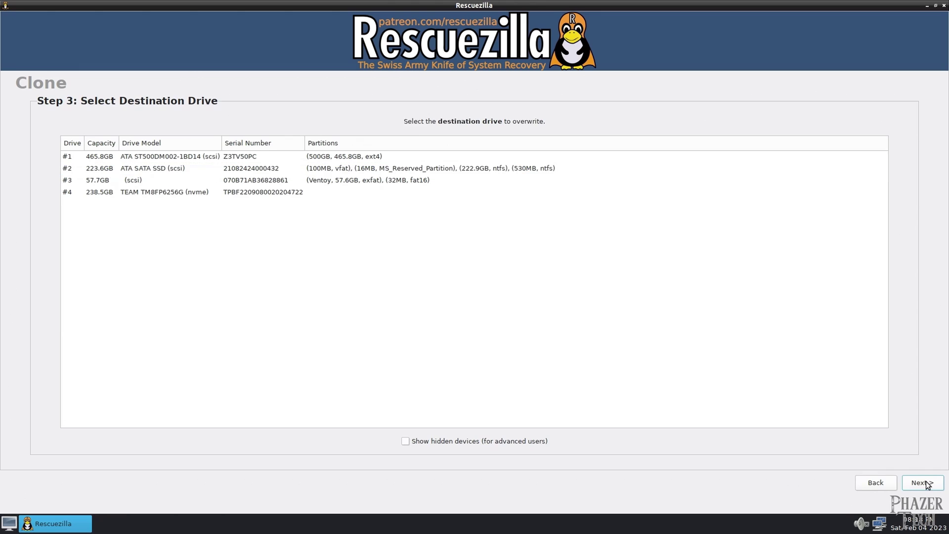
left_click(257, 192)
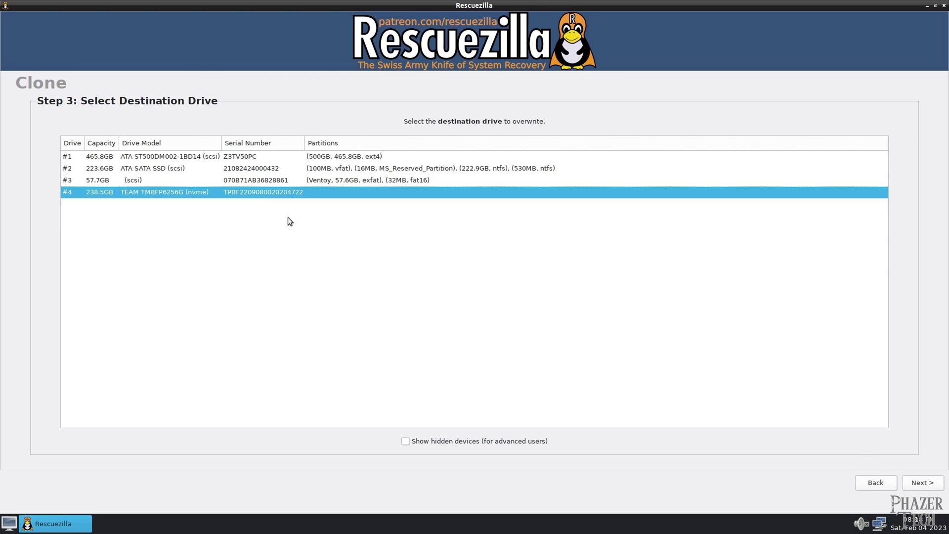
left_click(922, 483)
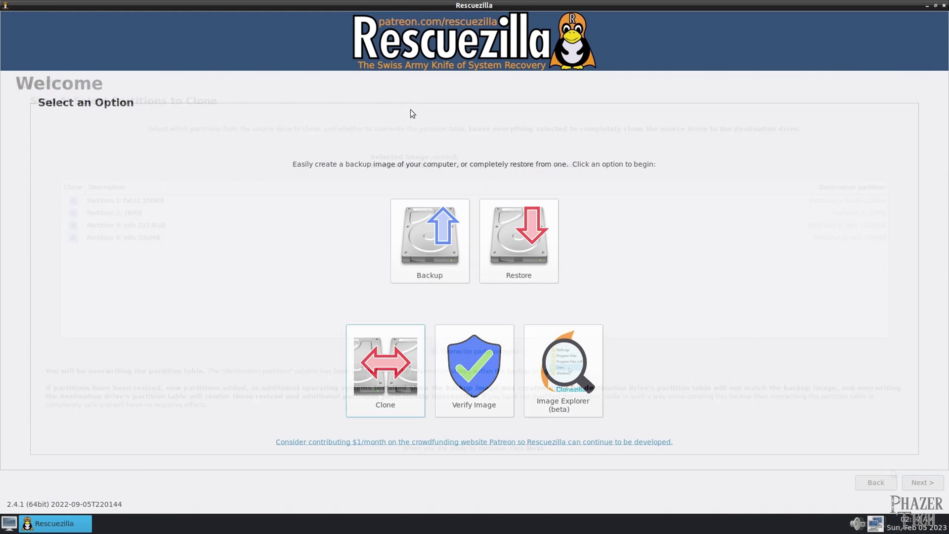
Step: Start a backup of the 223.6GB SATA SSD with all three partitions kept selected
left_click(430, 265)
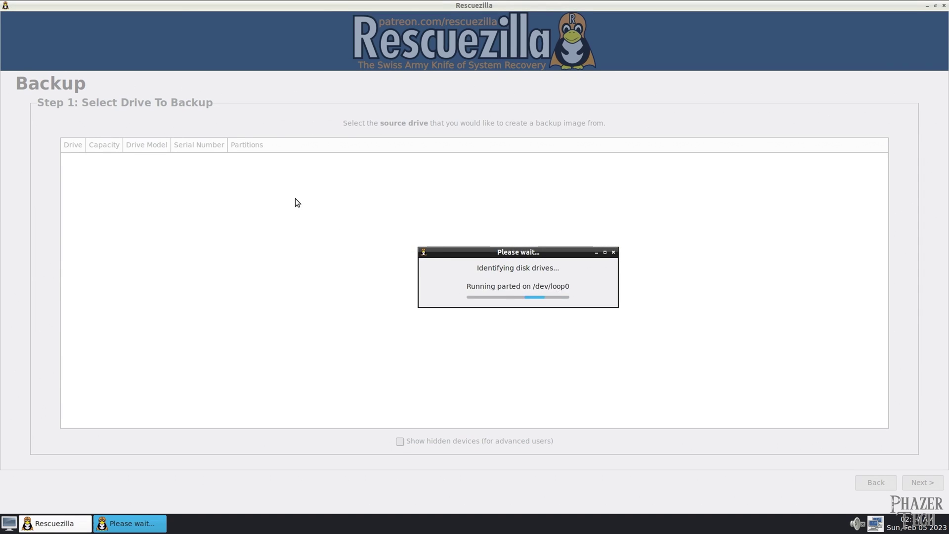
left_click(276, 182)
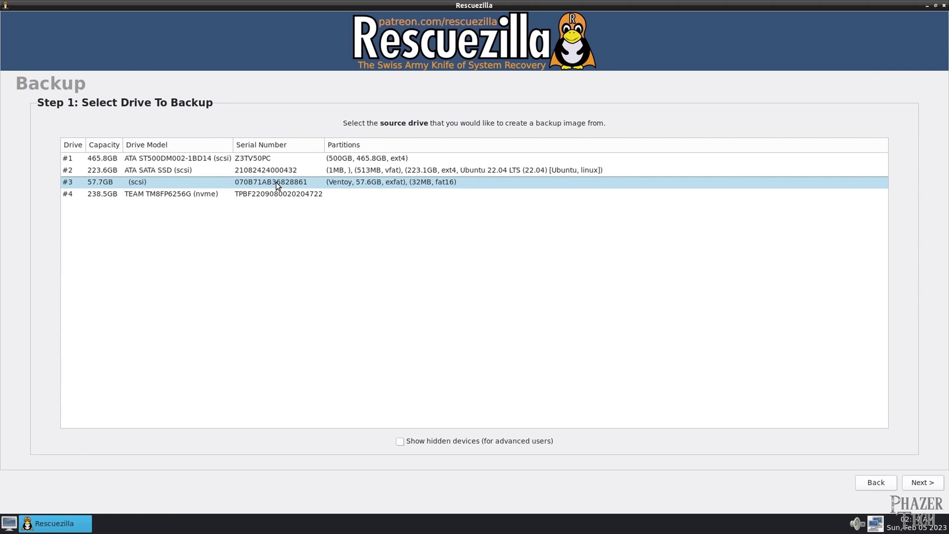
left_click(576, 169)
left_click(925, 482)
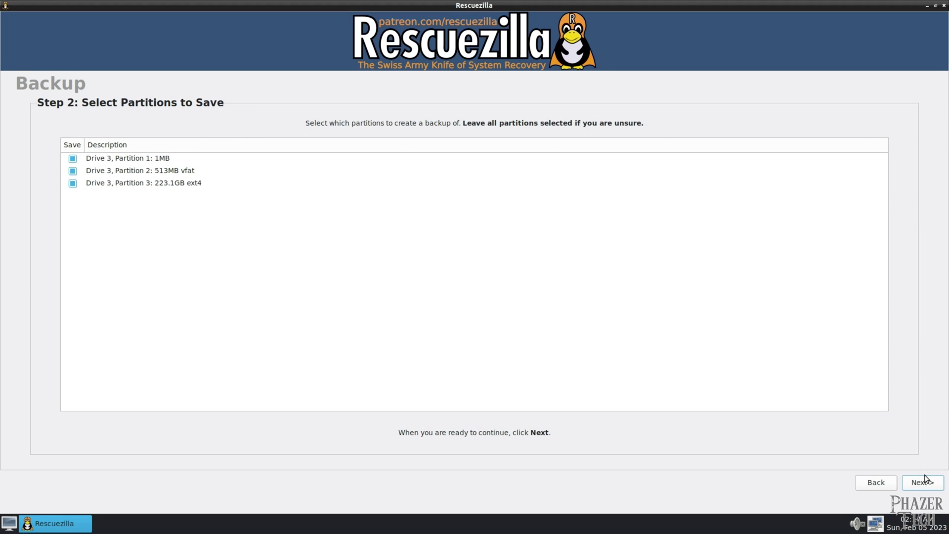
left_click(925, 479)
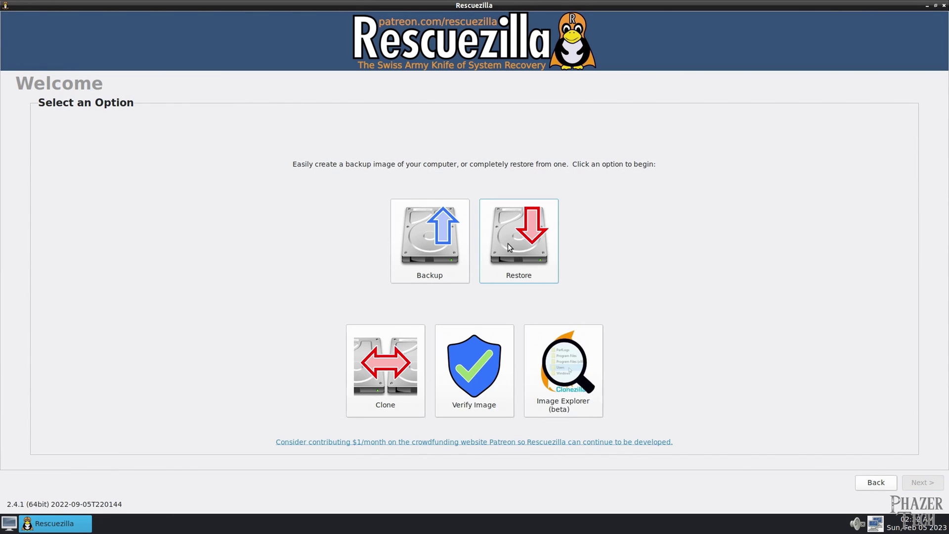
Step: Start a restore using images from the new_images folder on the 465.8GB ext4 partition
left_click(509, 245)
left_click(616, 228)
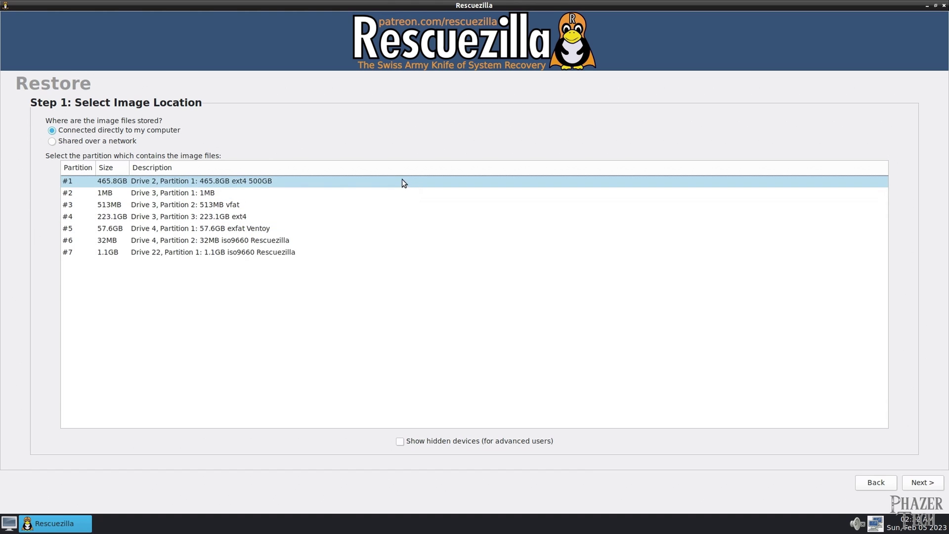
left_click(336, 181)
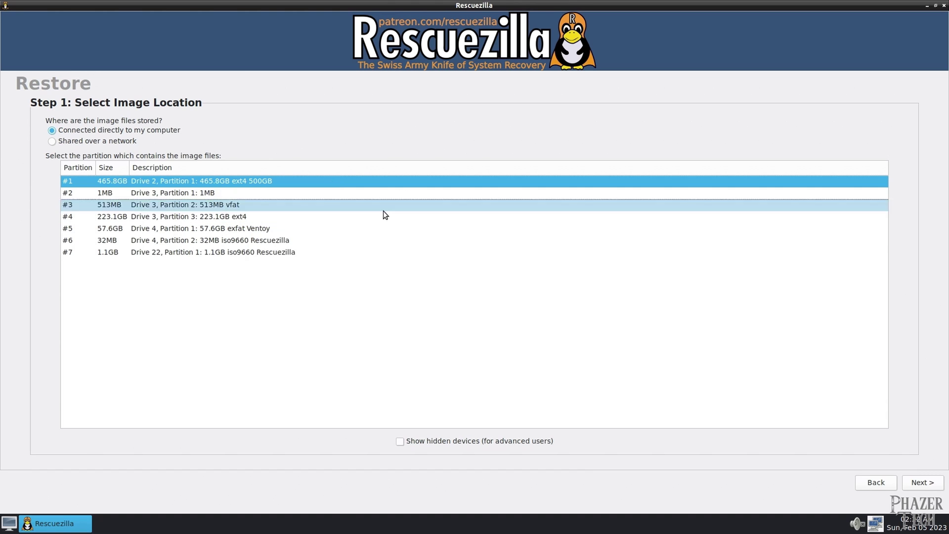
left_click(931, 481)
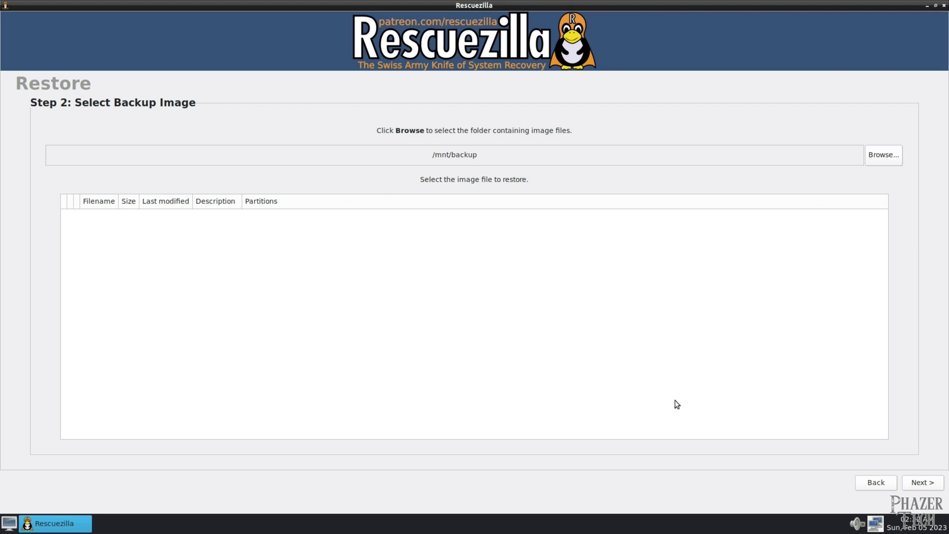
left_click(890, 152)
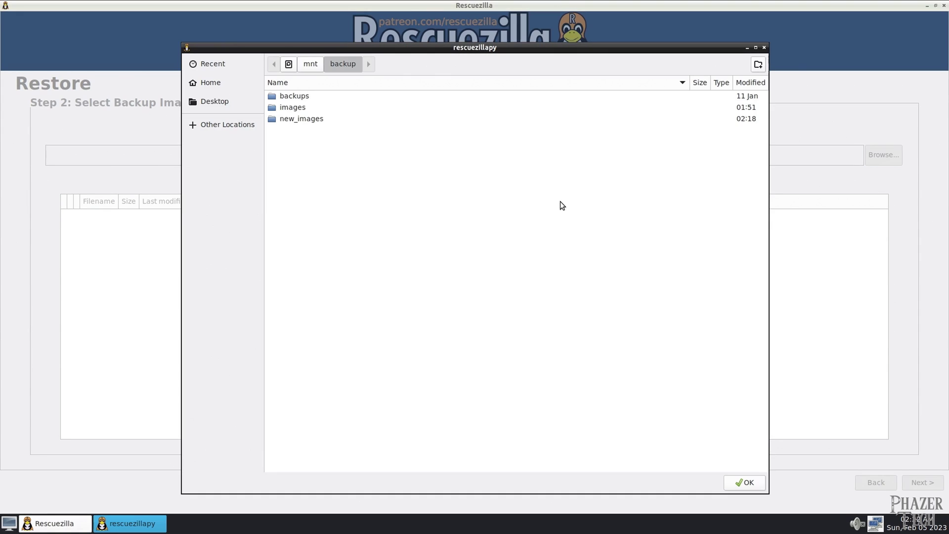
double_click(361, 121)
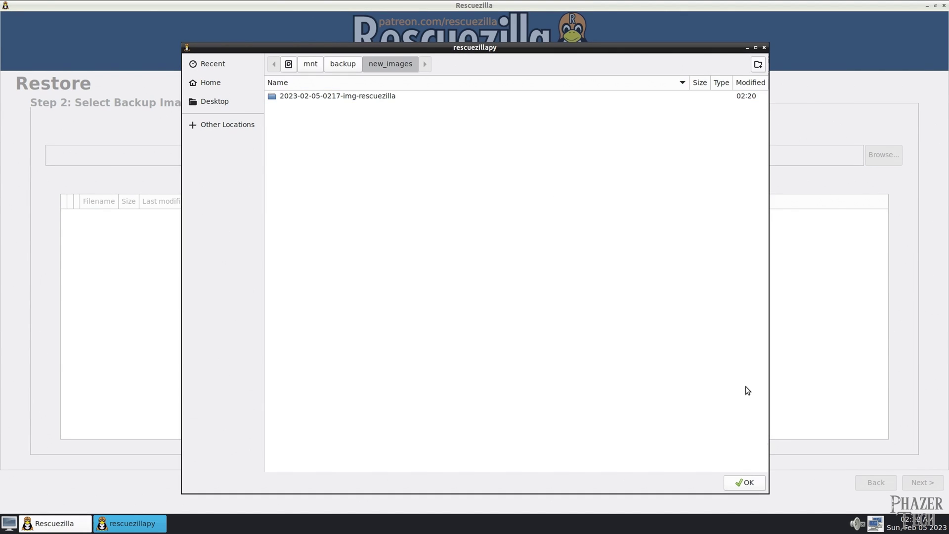
left_click(746, 482)
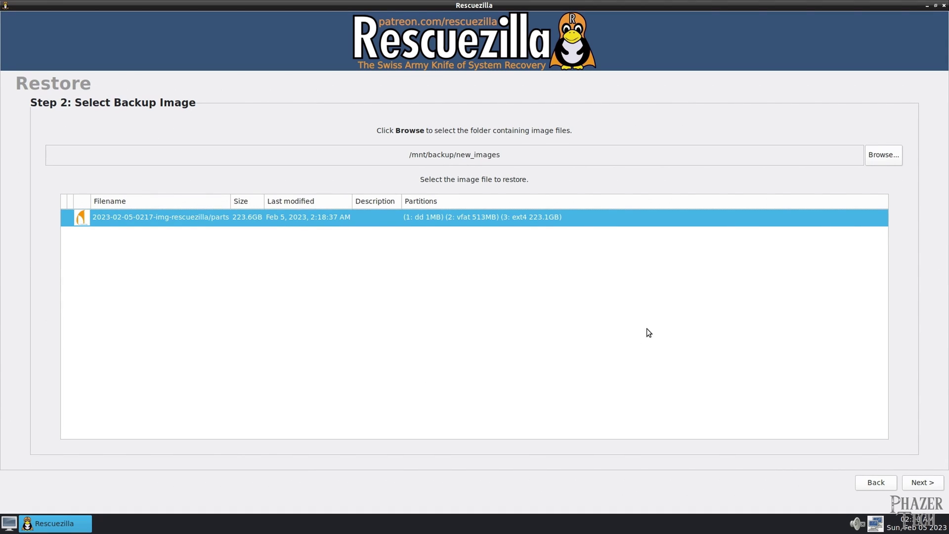
Step: Restore the image onto the 238.5GB TEAM NVMe drive, confirm the overwrite, and finish
left_click(914, 483)
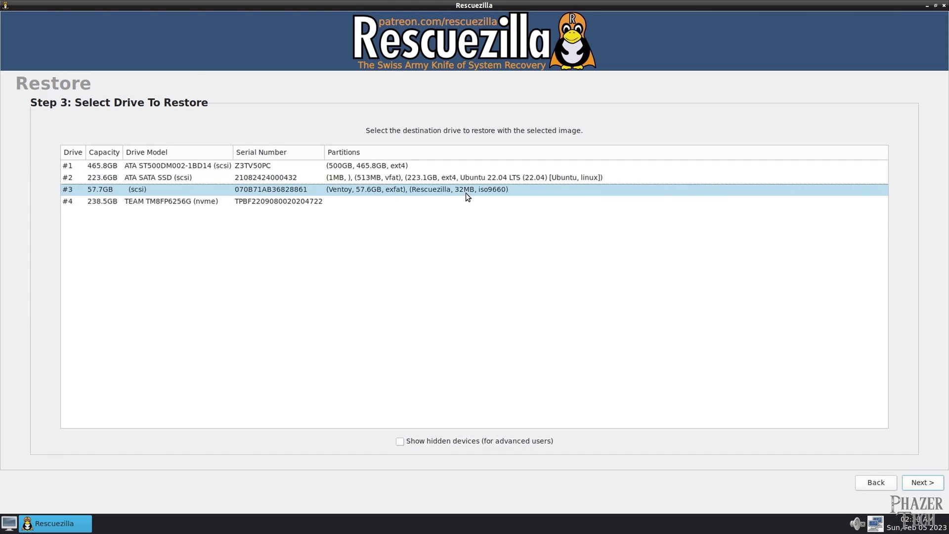
left_click(510, 179)
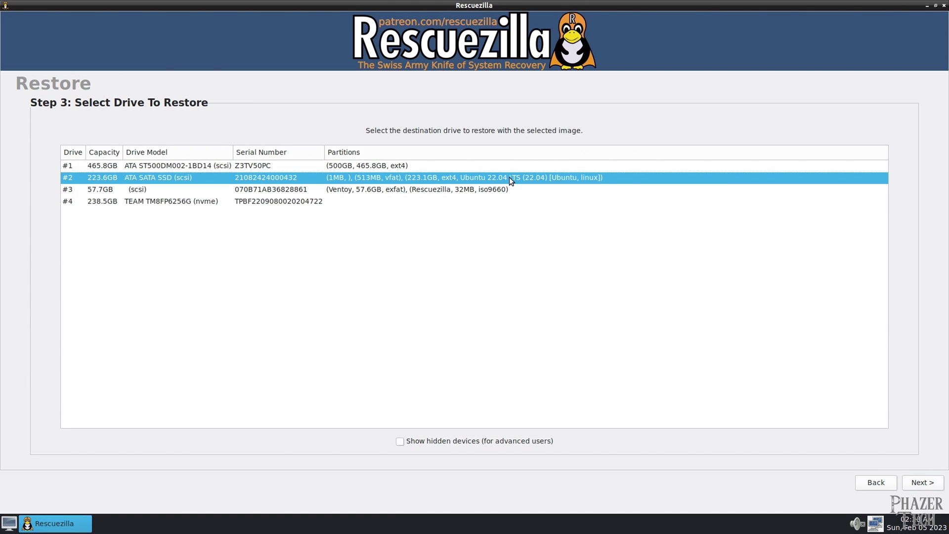
left_click(293, 202)
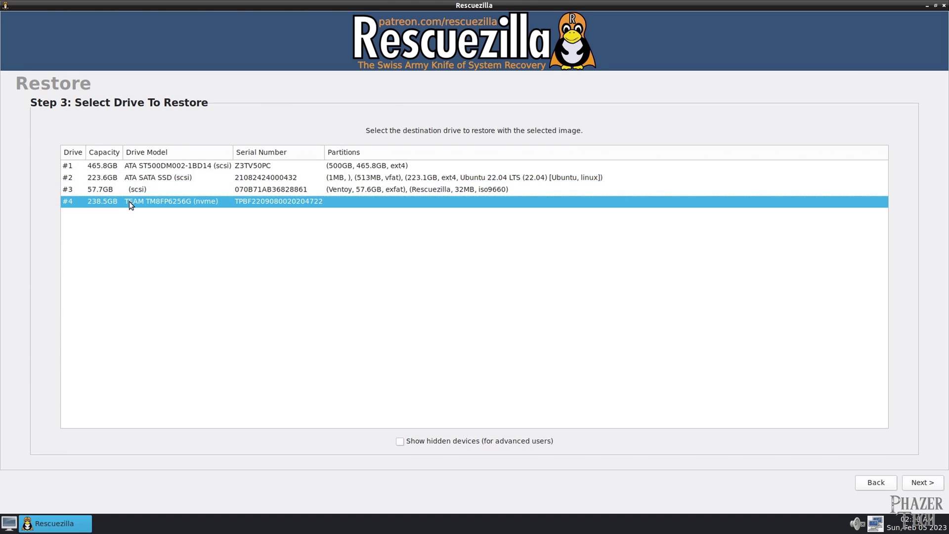
left_click(929, 486)
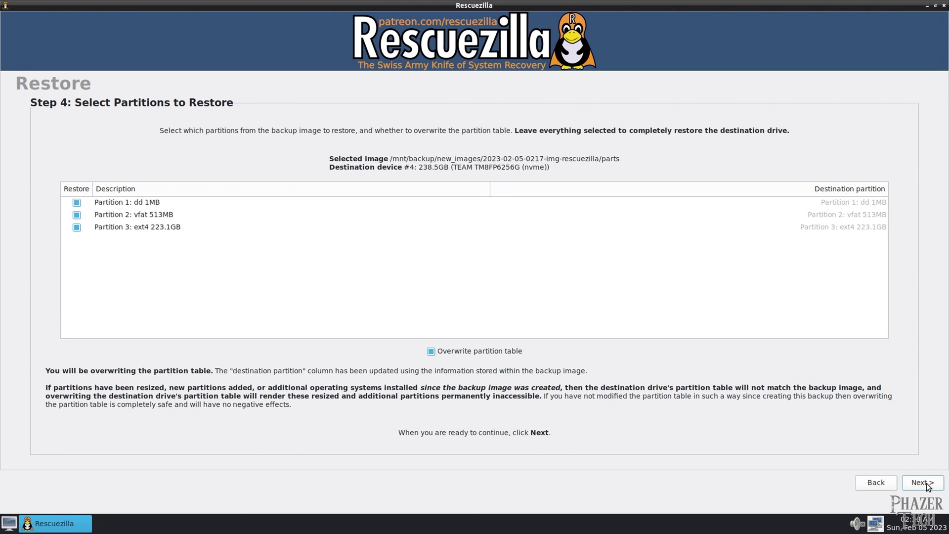
left_click(928, 487)
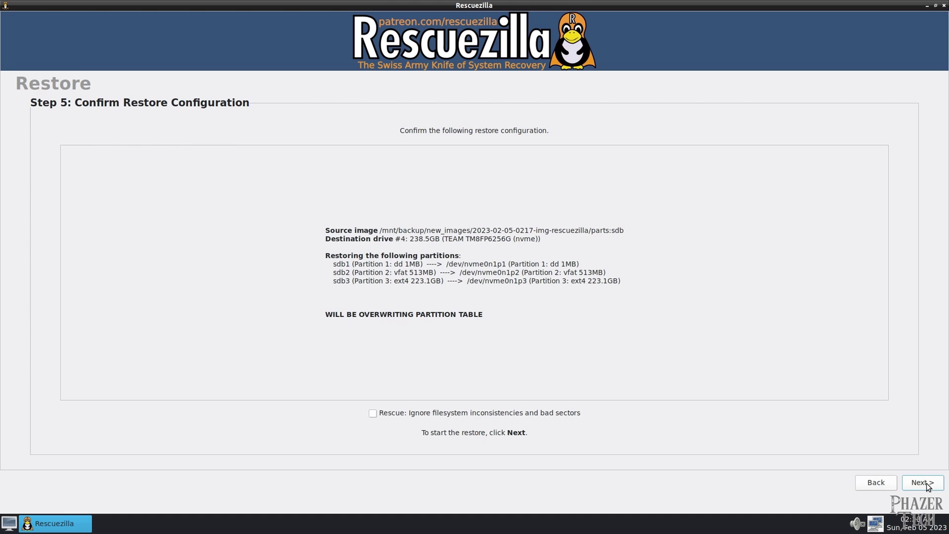
left_click(928, 487)
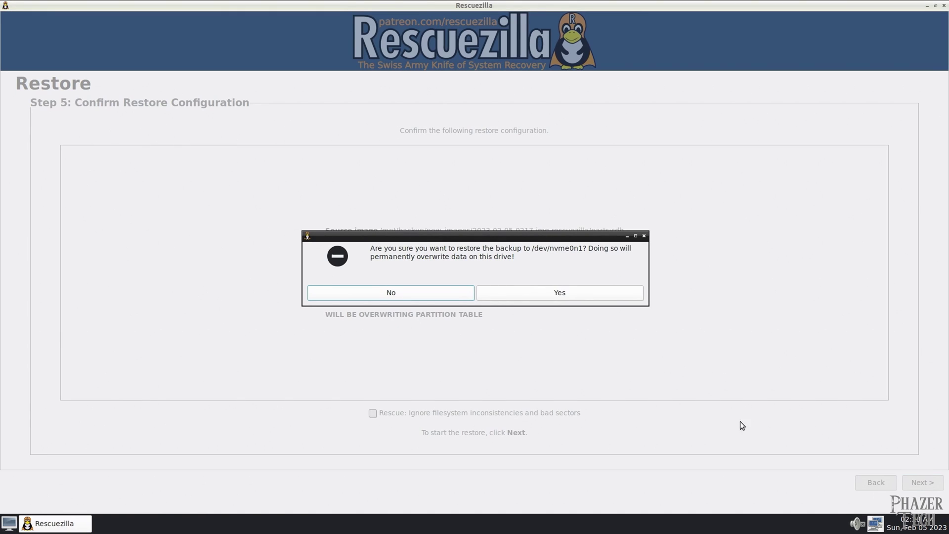
left_click(549, 292)
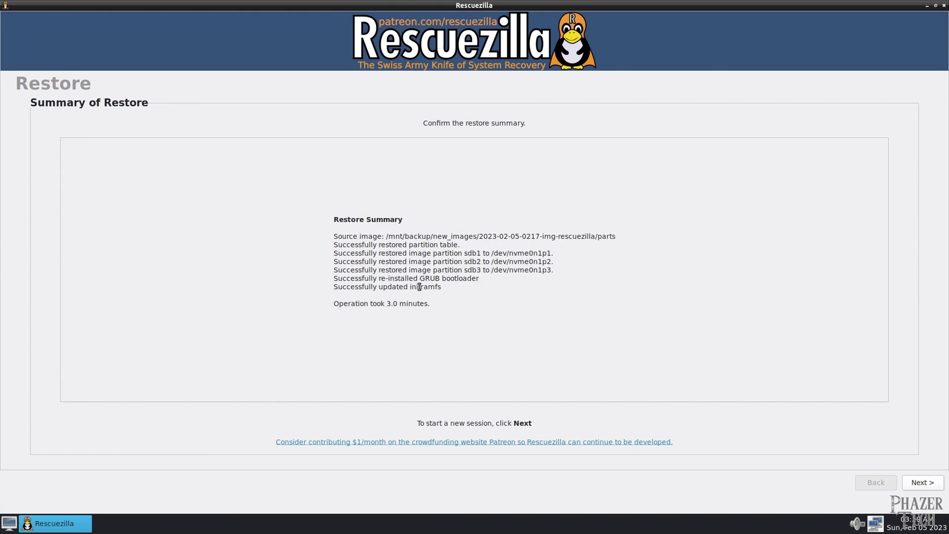
left_click(924, 483)
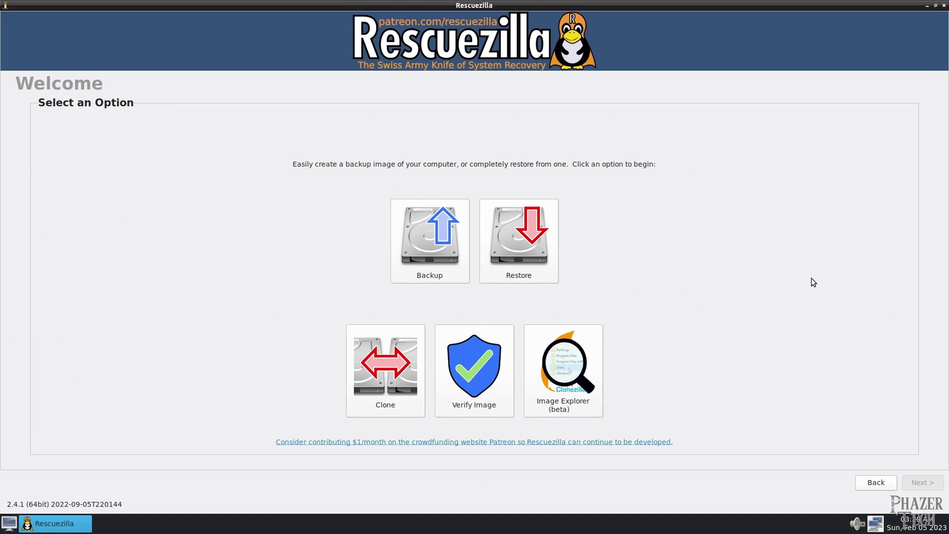
Step: Close the Rescuezilla window
left_click(944, 6)
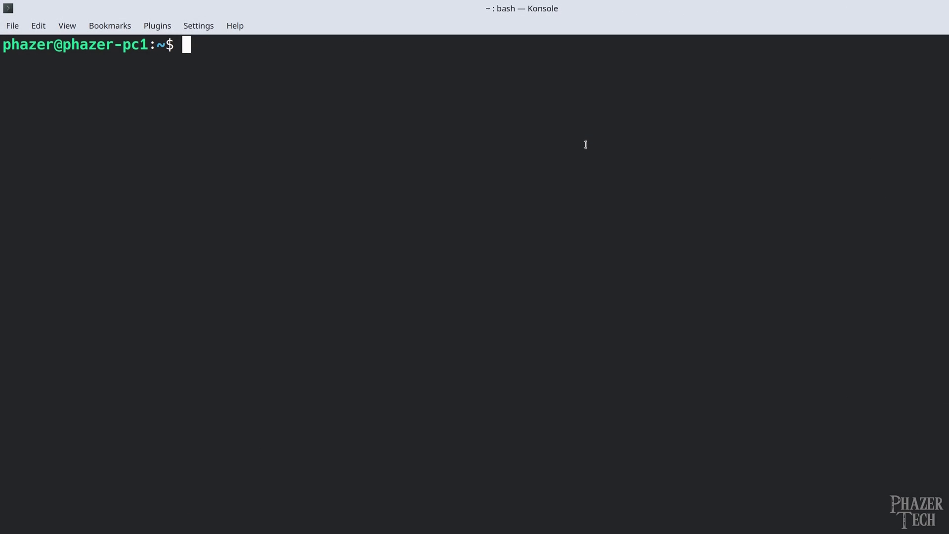
Step: Run 'sudo apt update' with the admin password, then 'sudo apt install timeshift'
type("sudo apt update")
key("Return")
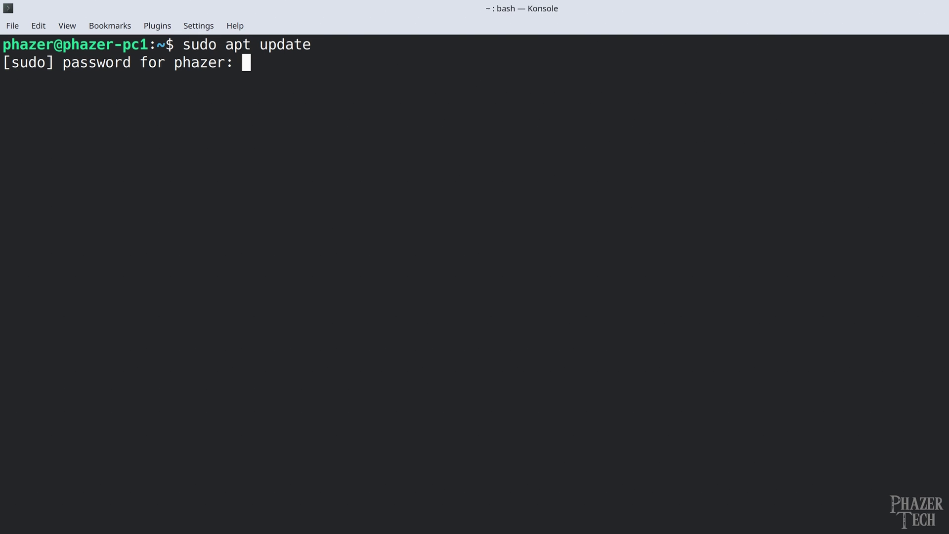
key("Return")
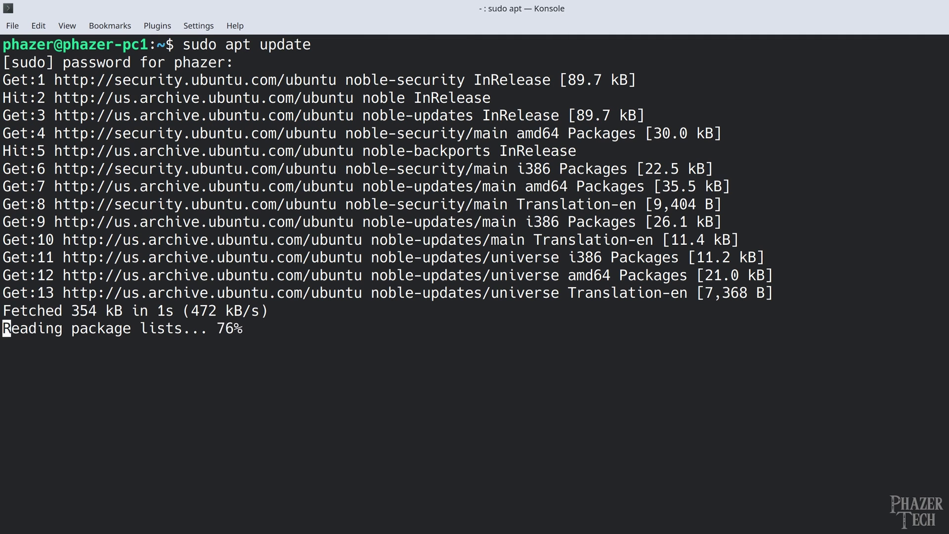
type("sudo apt in")
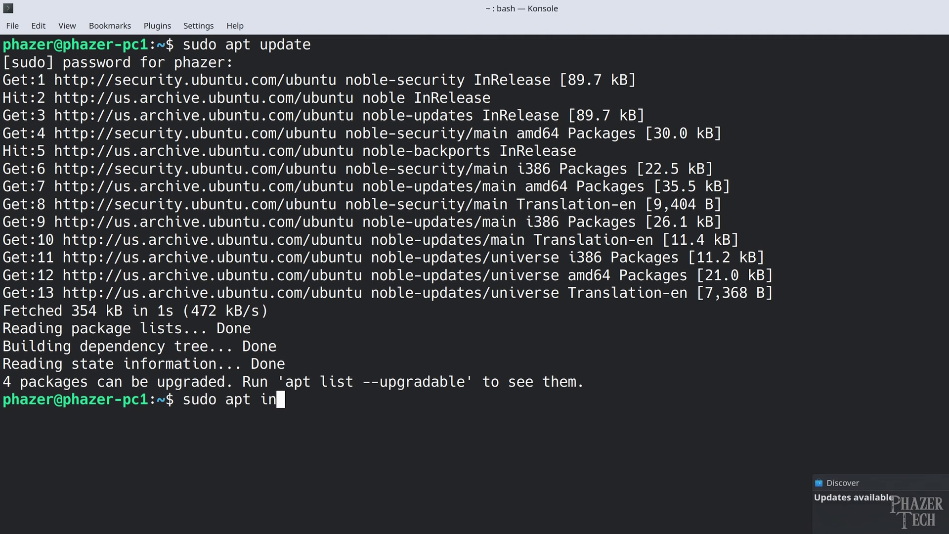
type("stall timeshift")
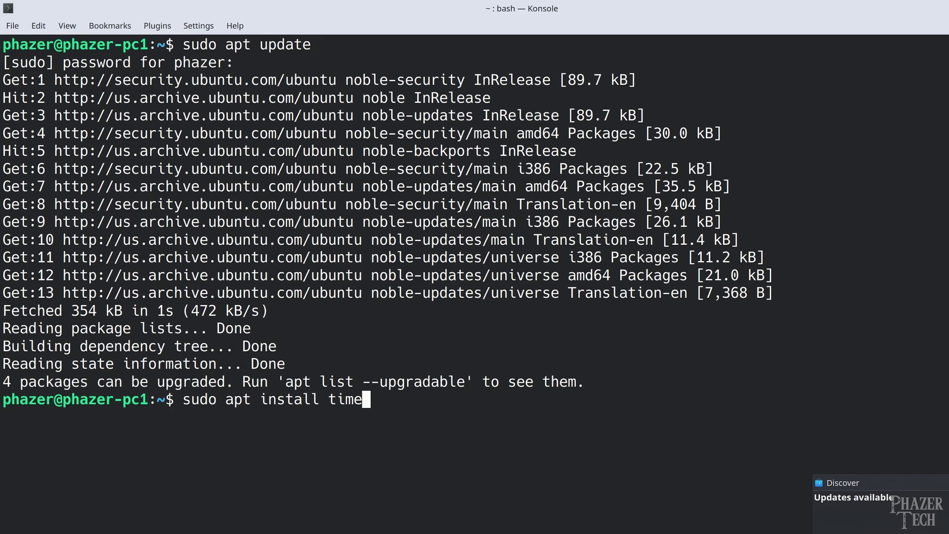
key("Return")
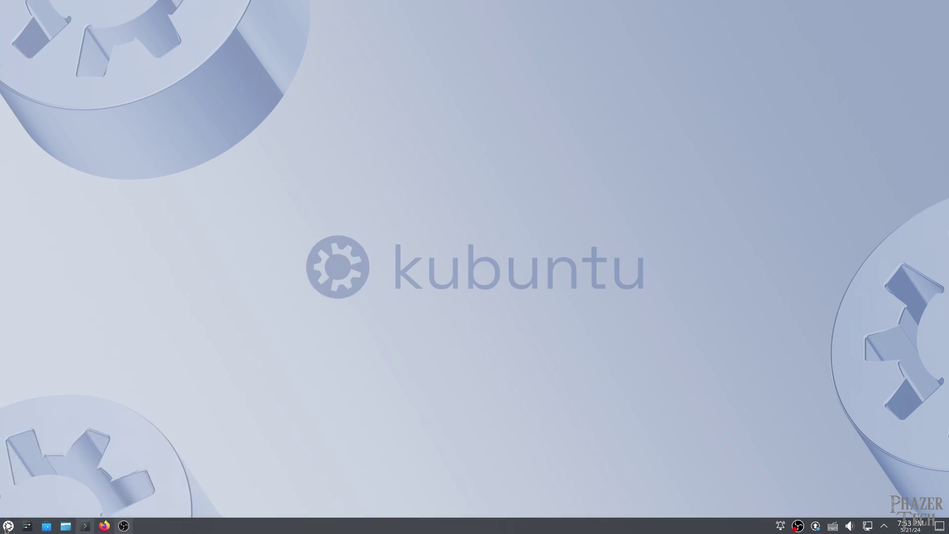
Step: Launch Timeshift by searching 'time' in the launcher and authenticate with the admin password
left_click(8, 525)
type("time")
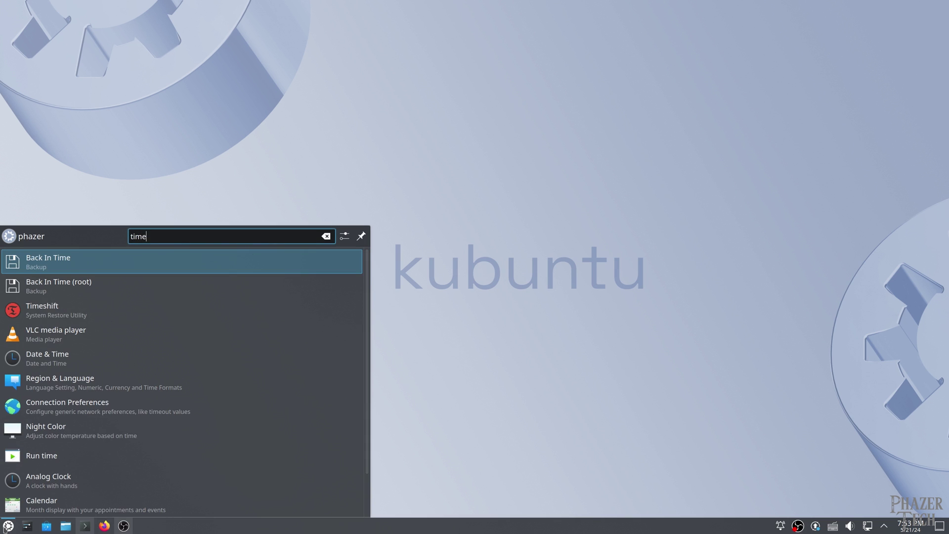
key("Down")
key("Down")
key("Return")
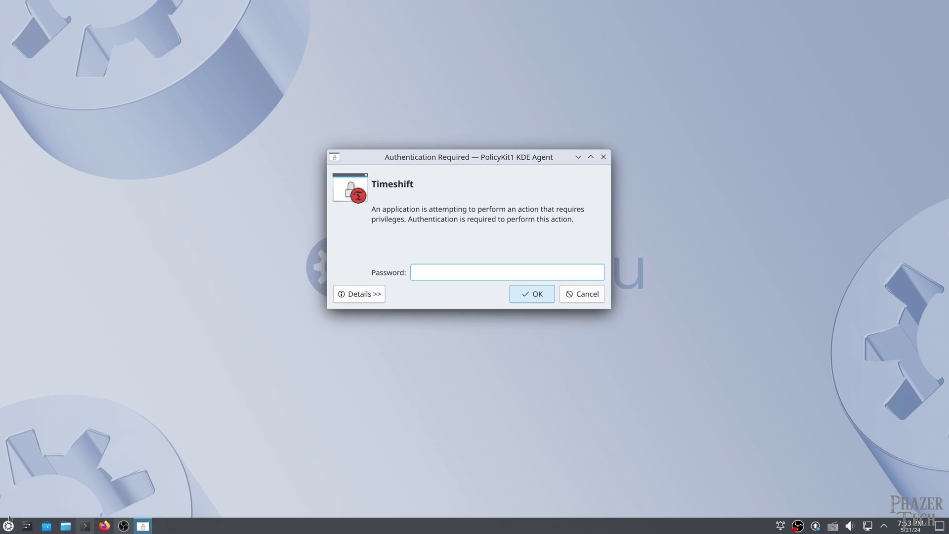
type("password")
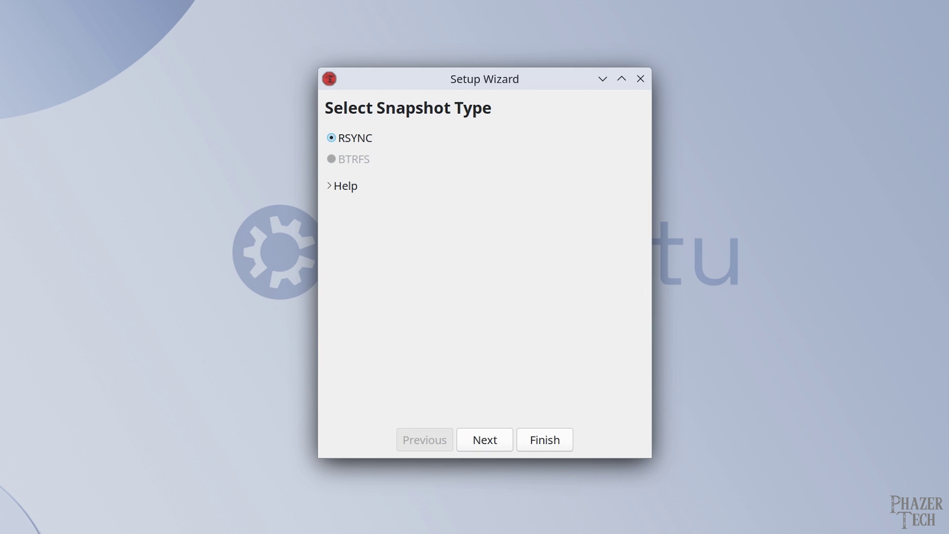
Step: Keep the RSYNC snapshot type and choose the 2 TB ext4 sdb1 partition as location
left_click(491, 439)
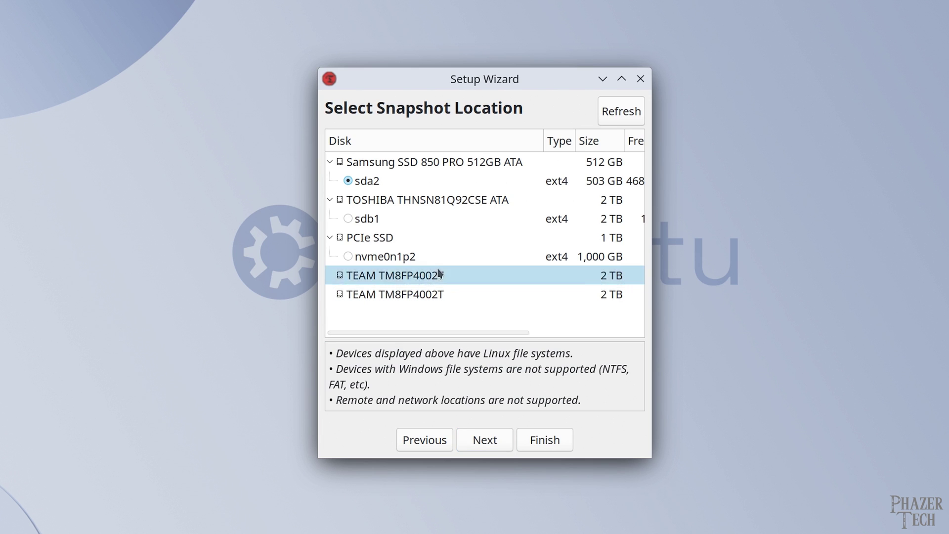
left_click(347, 220)
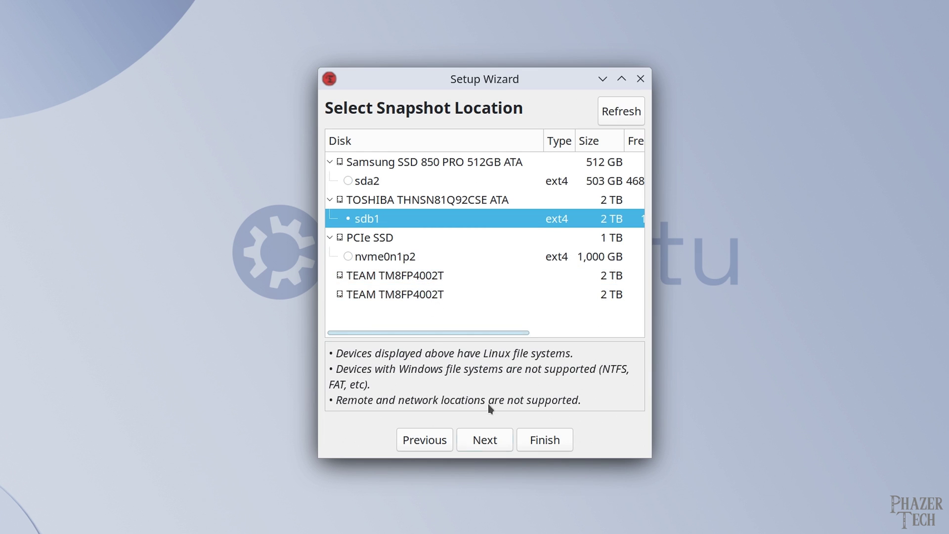
Step: Enable weekly snapshots (keep 3) and turn off daily snapshots
left_click(493, 442)
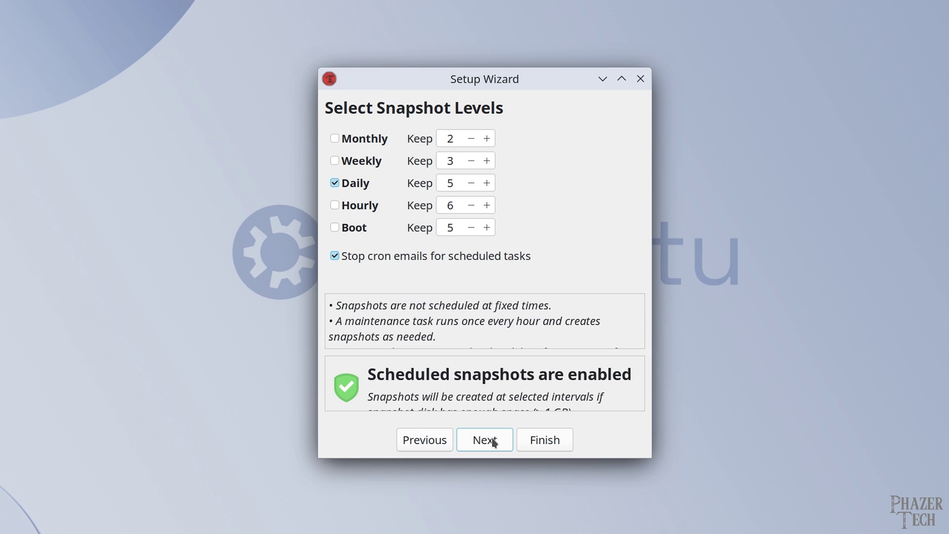
left_click(369, 162)
left_click(355, 189)
Step: Leave both home directories on Exclude All Files and finish the setup wizard
left_click(492, 445)
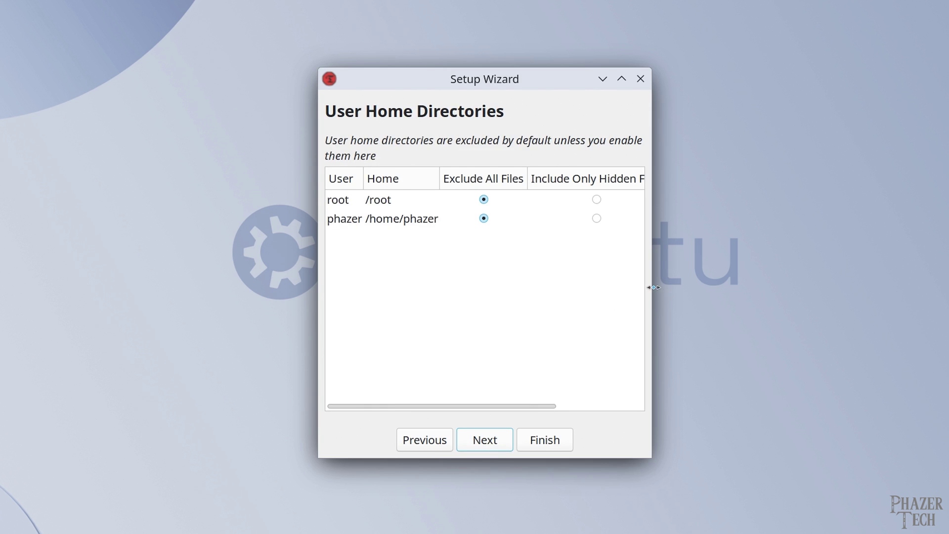
left_click_drag(651, 285, 808, 284)
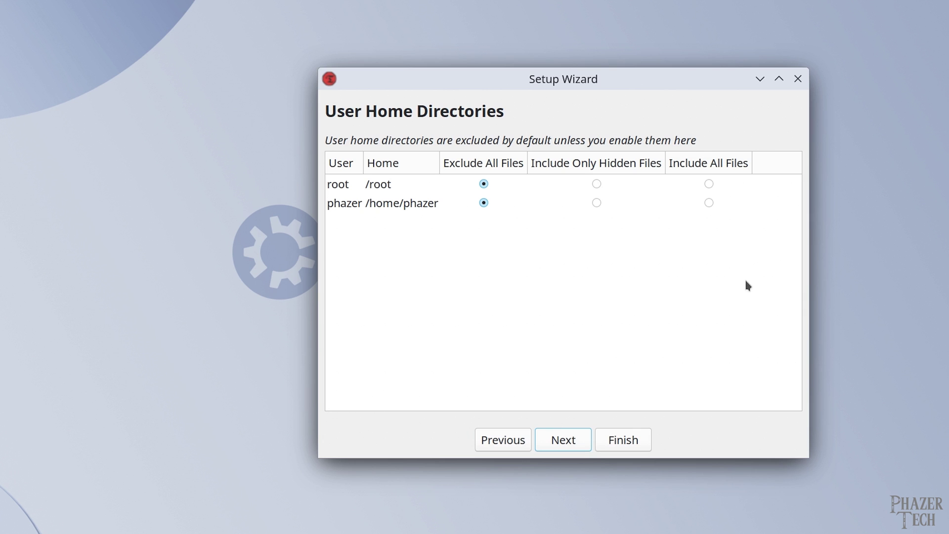
left_click(555, 440)
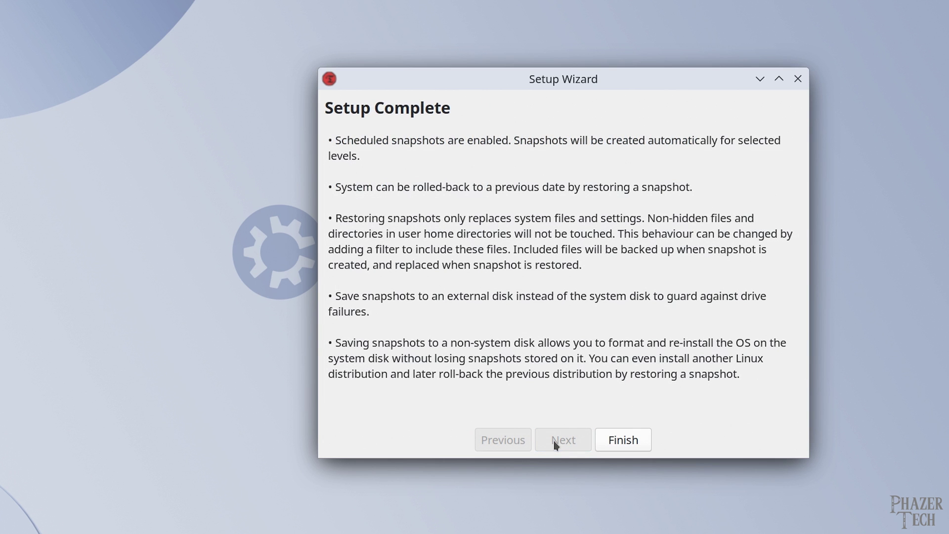
left_click(623, 439)
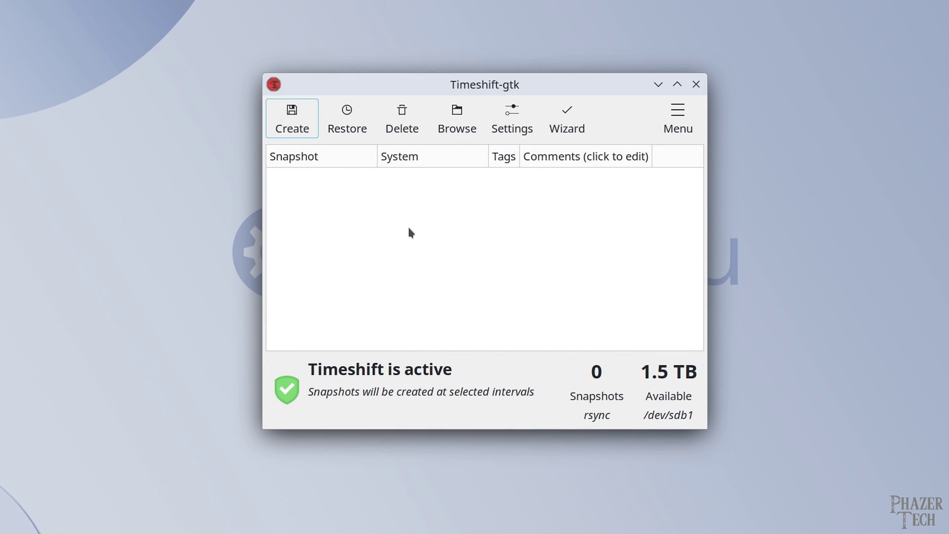
left_click(298, 121)
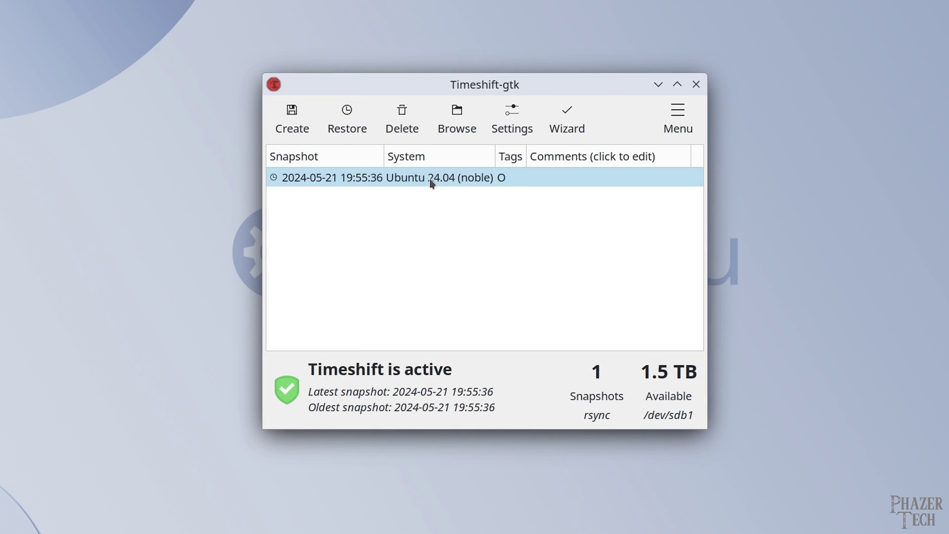
left_click(431, 180)
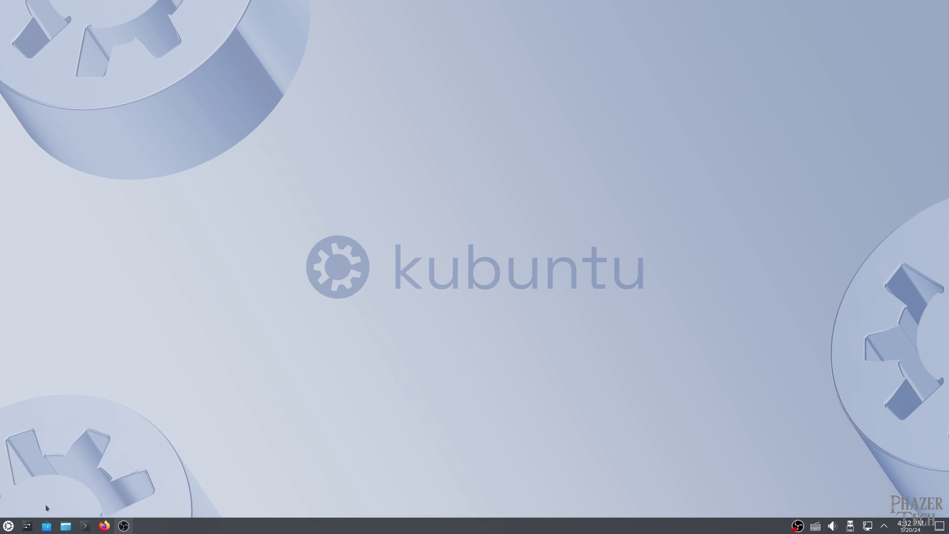
Step: Launch Back In Time by searching 'ba' in the application launcher
left_click(9, 526)
type("ba")
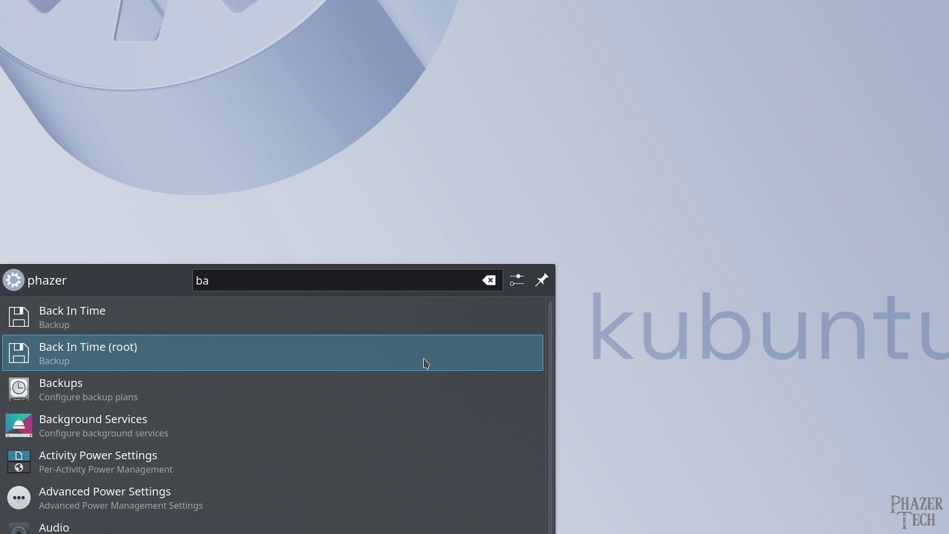
left_click(358, 322)
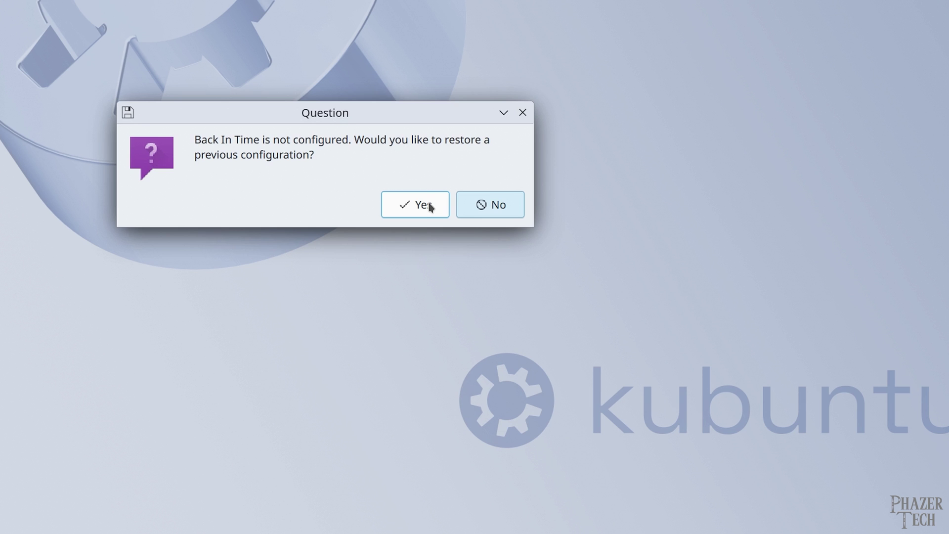
Step: Start fresh without restoring a configuration, maximize profile settings, keep Local mode, and pick a snapshot location
left_click(494, 210)
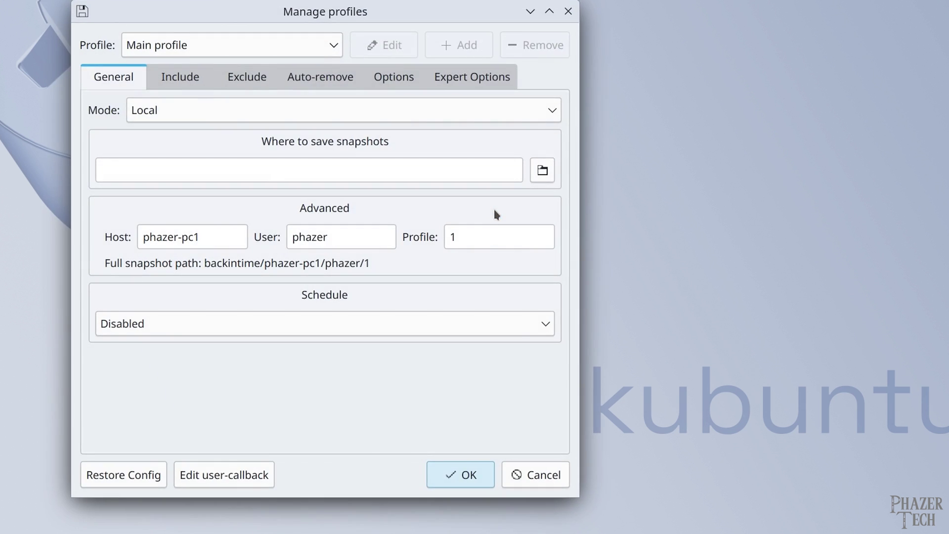
left_click(549, 11)
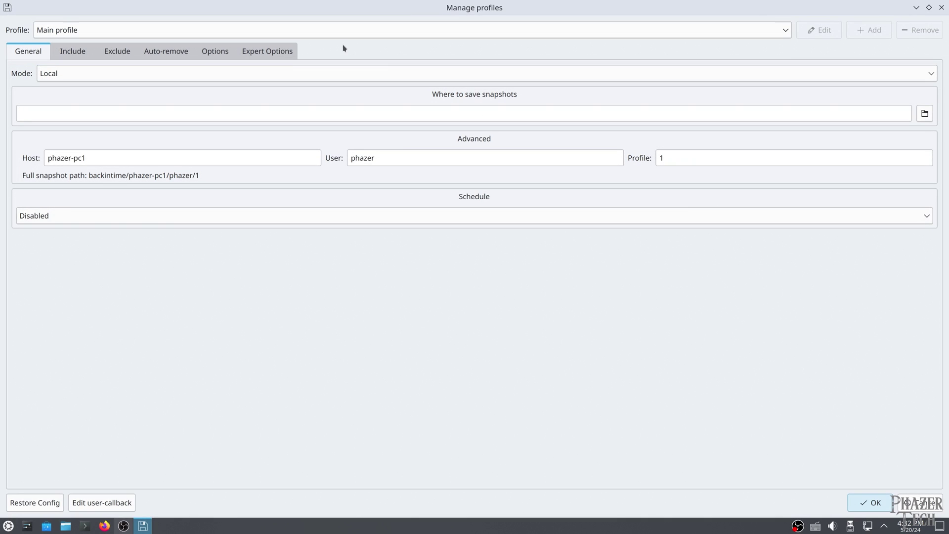
left_click(255, 75)
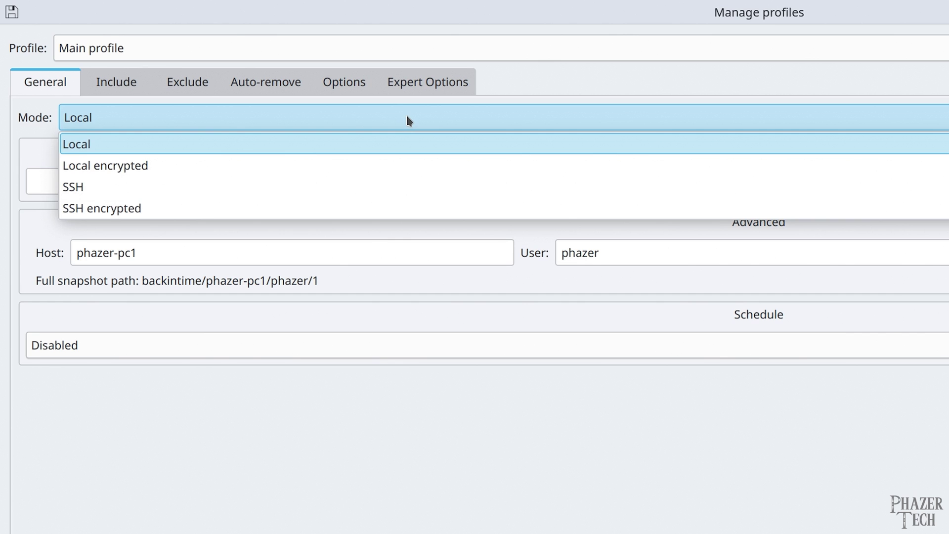
left_click(407, 119)
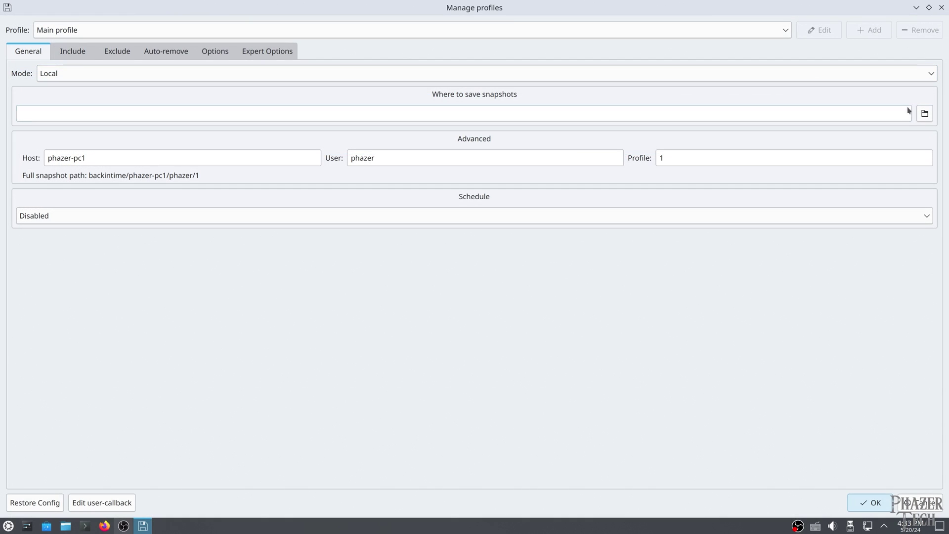
left_click(925, 114)
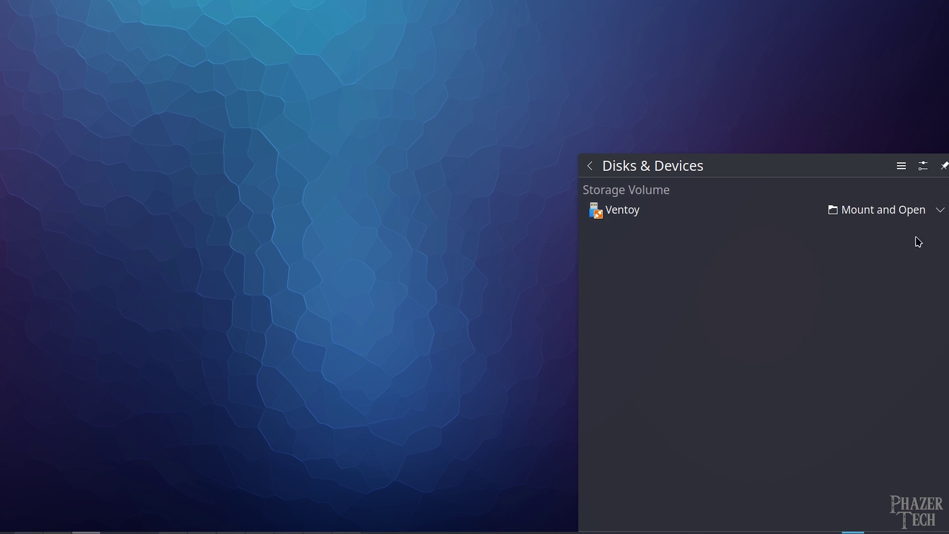
Step: Mount the Ventoy partition in GNOME Disks and switch off User Session Defaults in its mount options
left_click(893, 208)
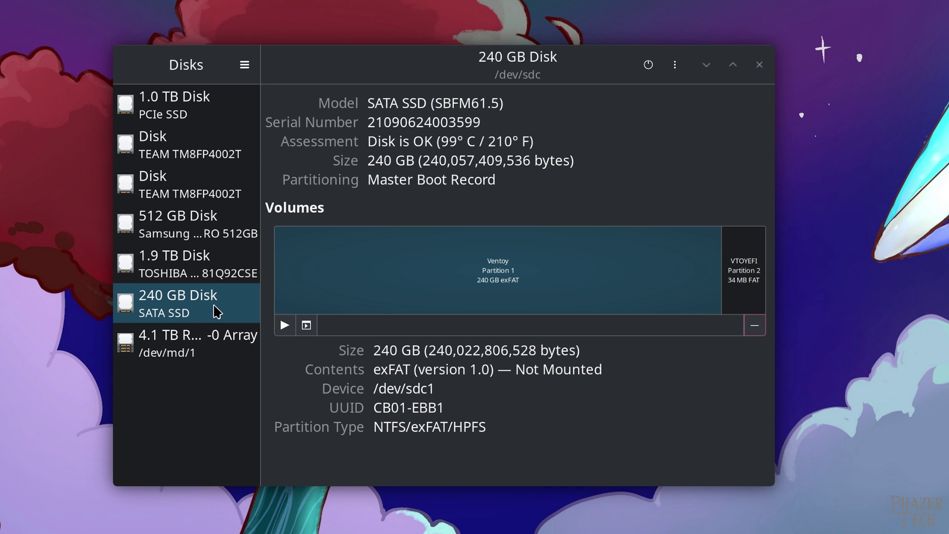
left_click(307, 325)
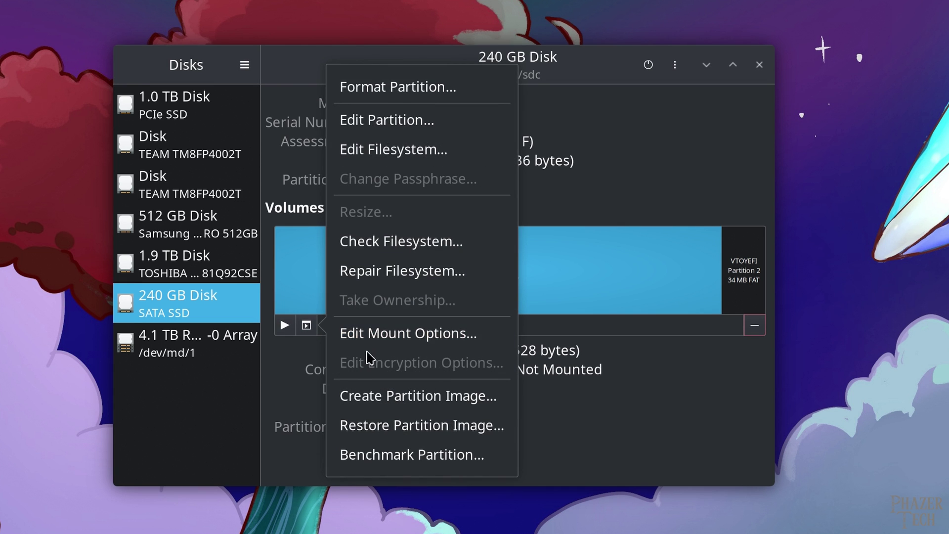
left_click(363, 332)
left_click(338, 103)
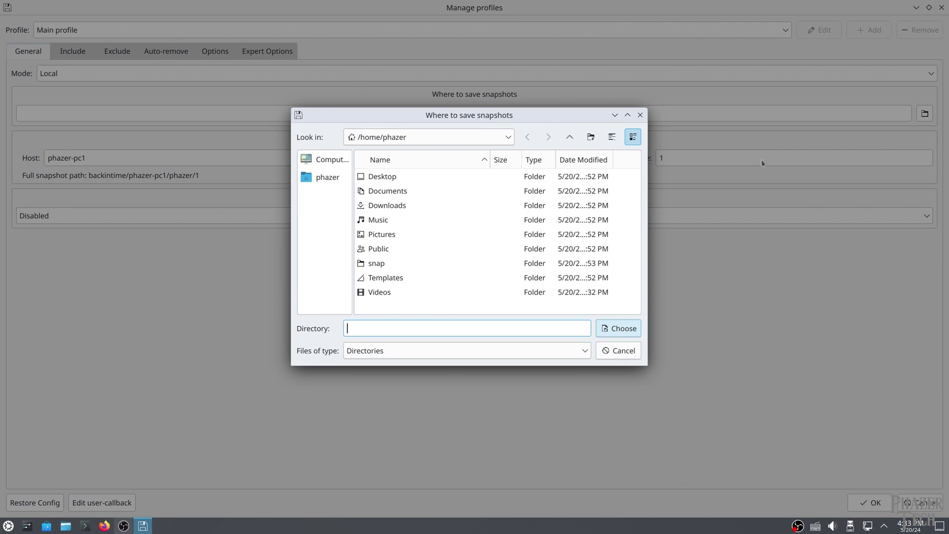
Step: Browse from / through mnt, backup and test, and choose /mnt/backup/test as the snapshot folder
left_click(571, 138)
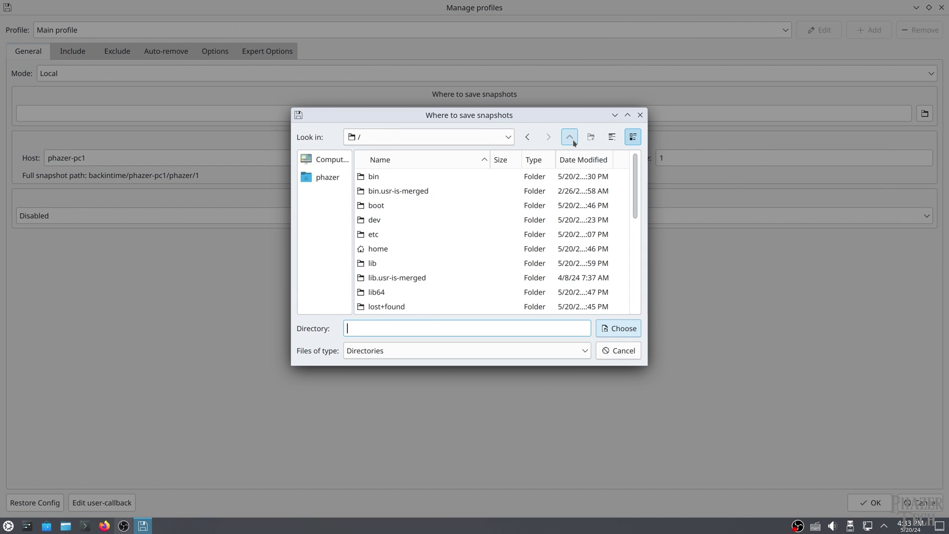
scroll(526, 214, "down", 2)
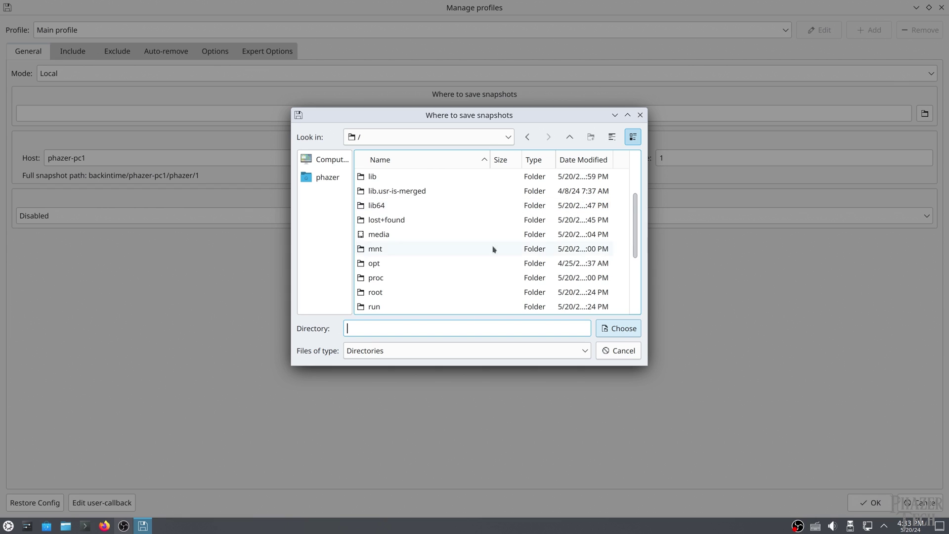
double_click(452, 248)
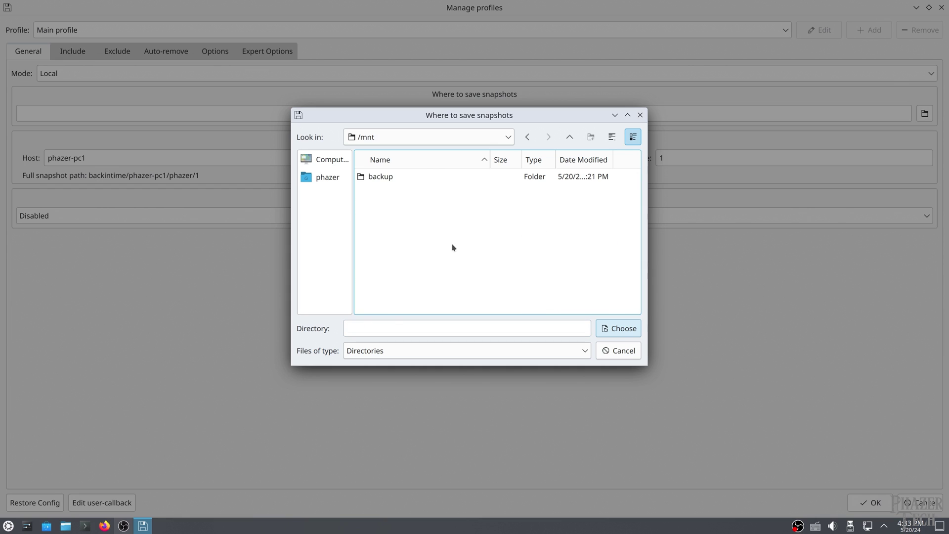
double_click(399, 179)
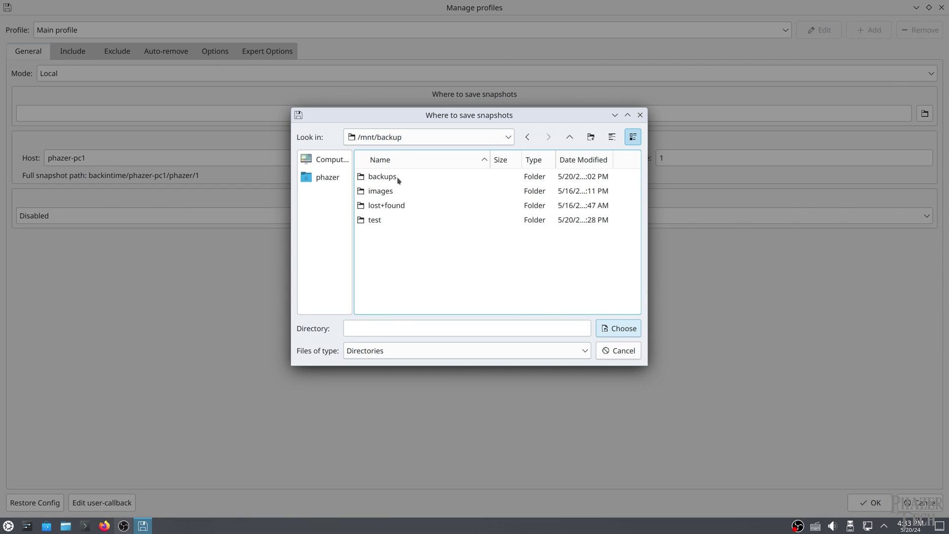
double_click(410, 224)
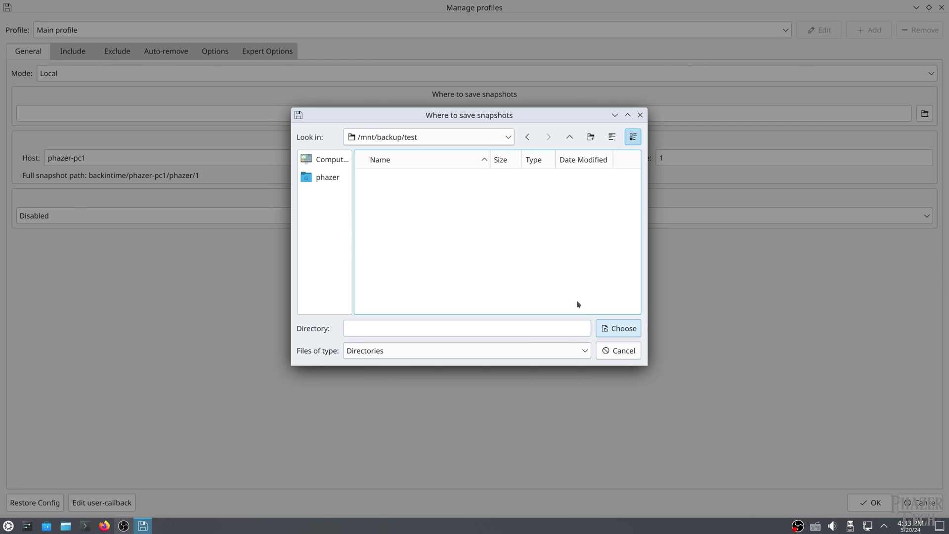
left_click(615, 328)
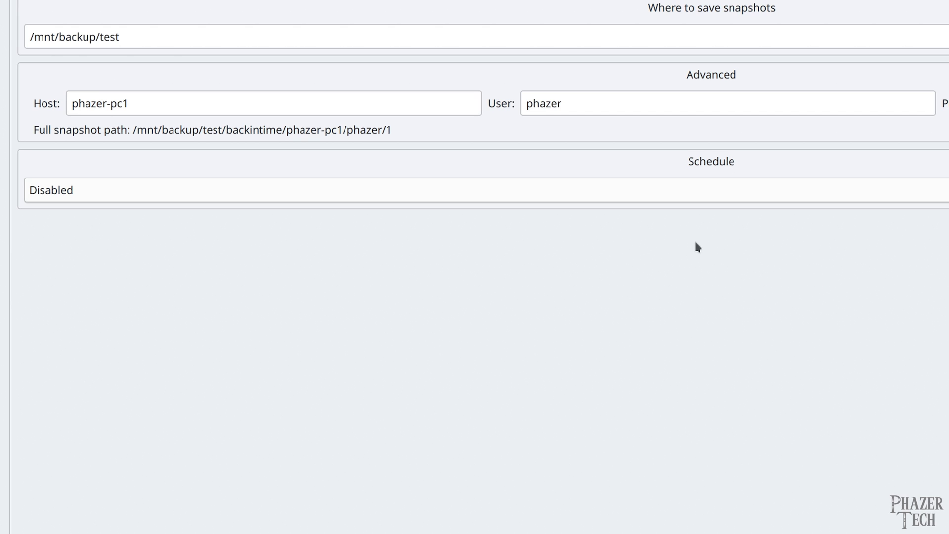
Step: Set the Schedule to Every day and the hour to 11:00
left_click(768, 191)
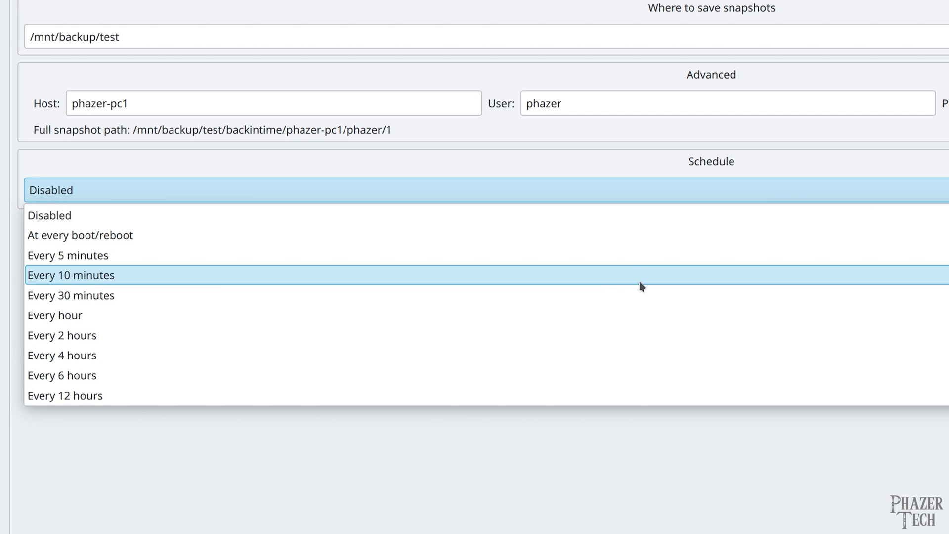
scroll(640, 283, "down", 3)
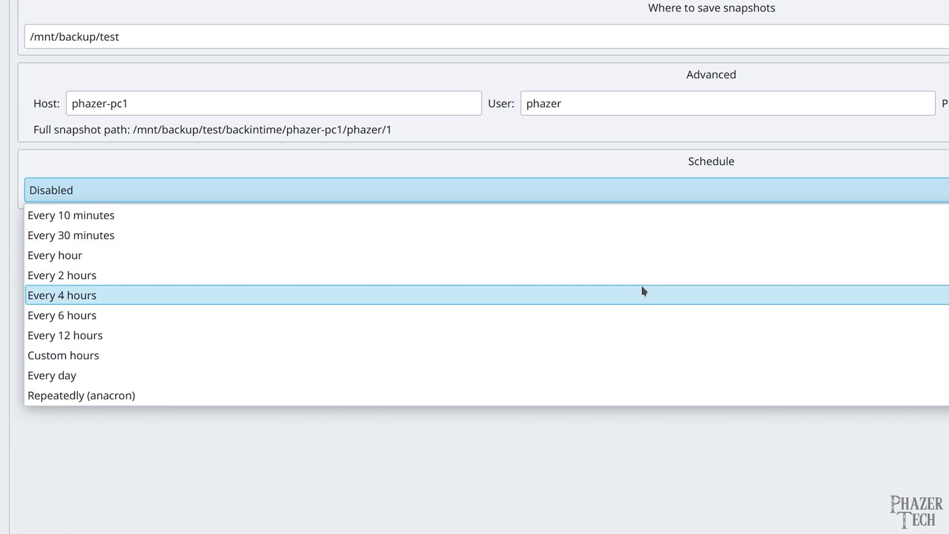
left_click(679, 308)
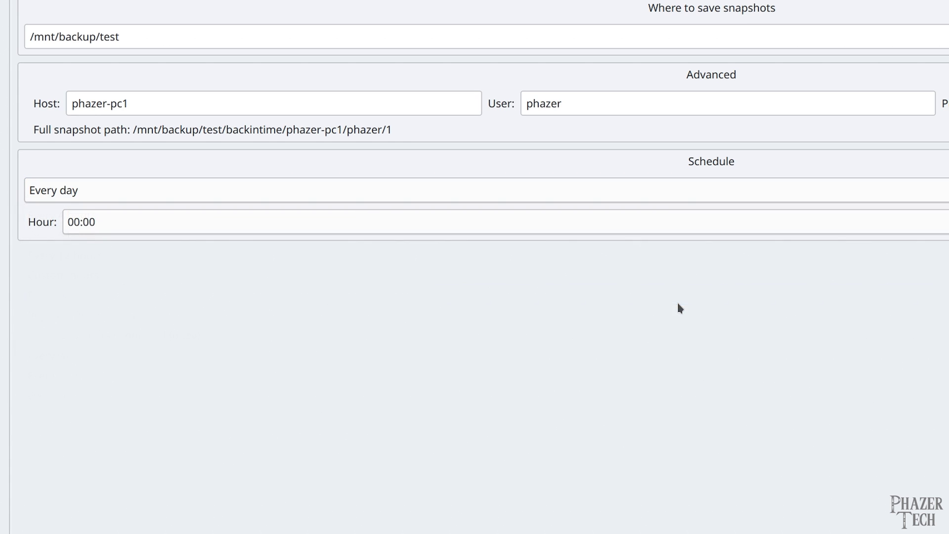
left_click(663, 227)
scroll(680, 299, "down", 5)
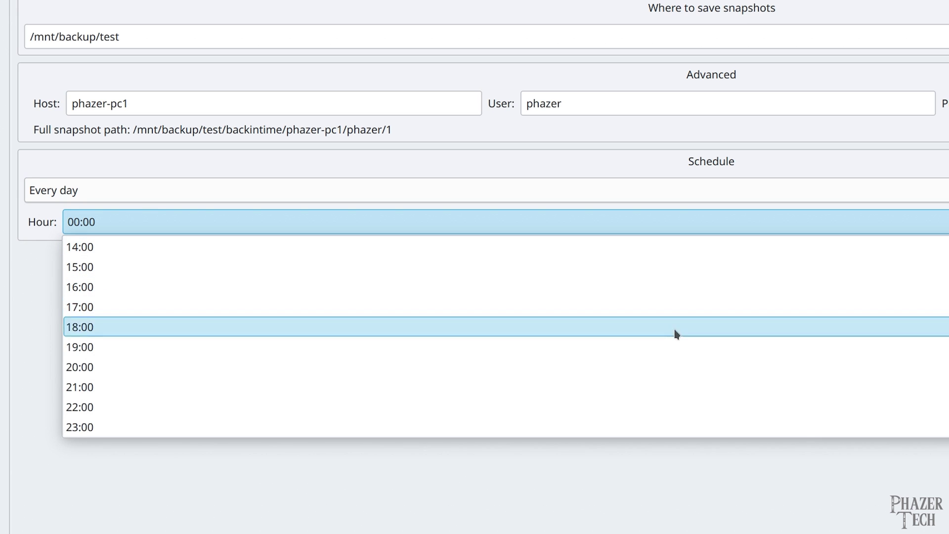
scroll(676, 333, "up", 2)
left_click(550, 311)
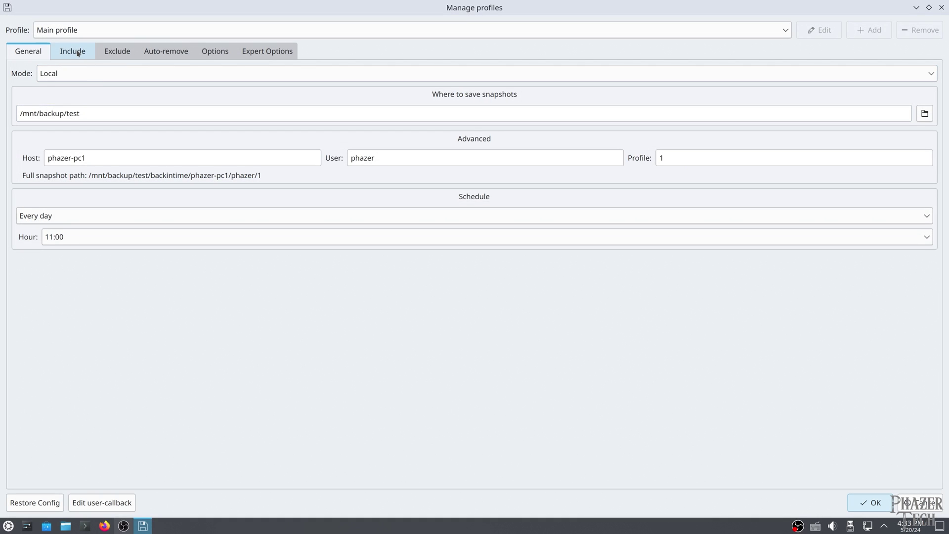
Step: Add the user's home folder to the Include list
left_click(78, 54)
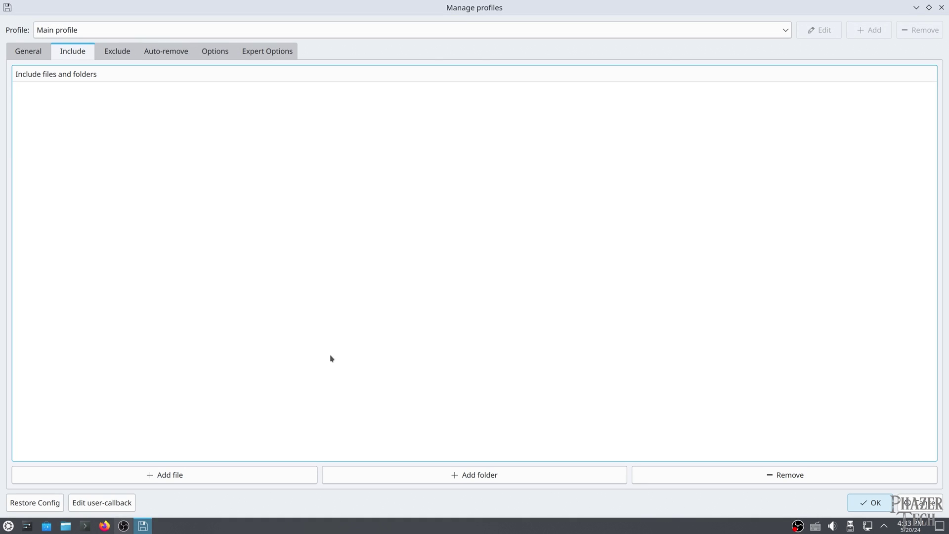
left_click(488, 476)
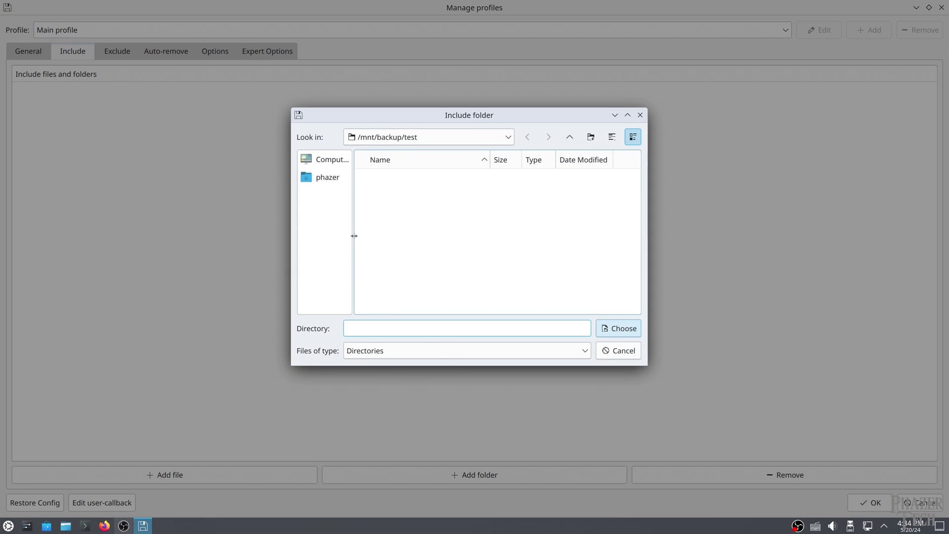
left_click(319, 179)
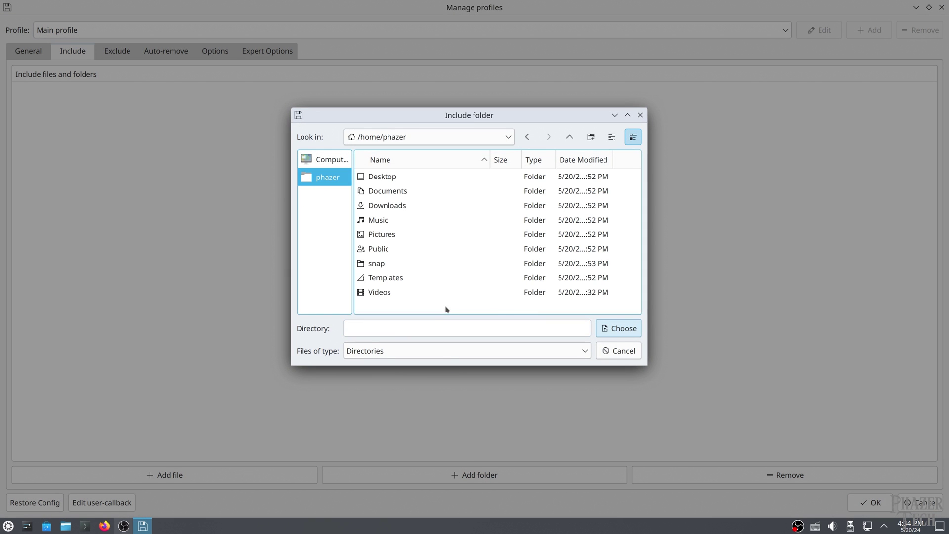
left_click(623, 328)
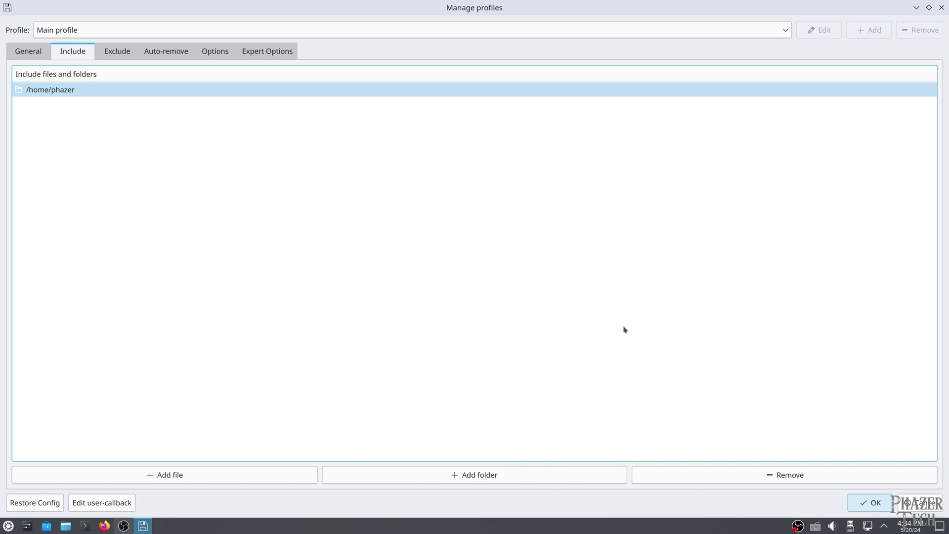
Step: Add the home Downloads folder to the Exclude list
left_click(119, 52)
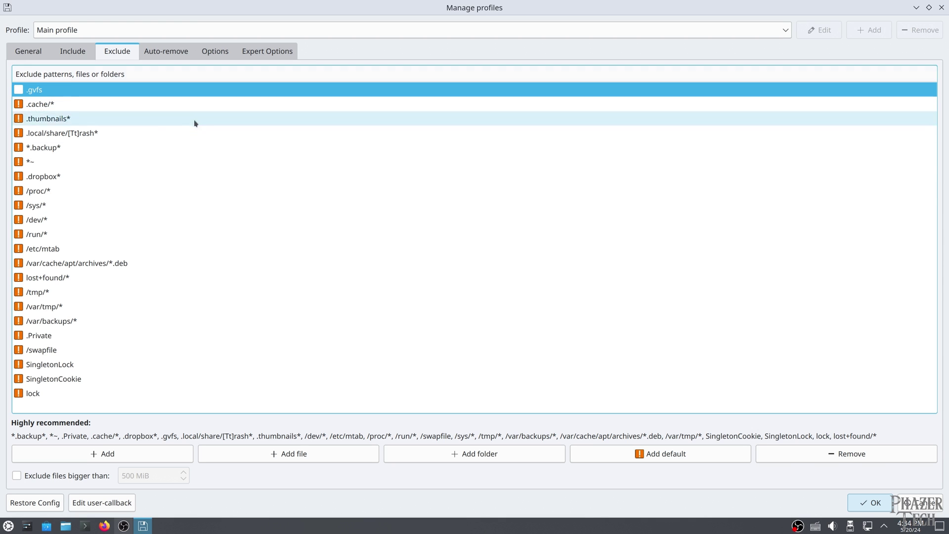
left_click(468, 454)
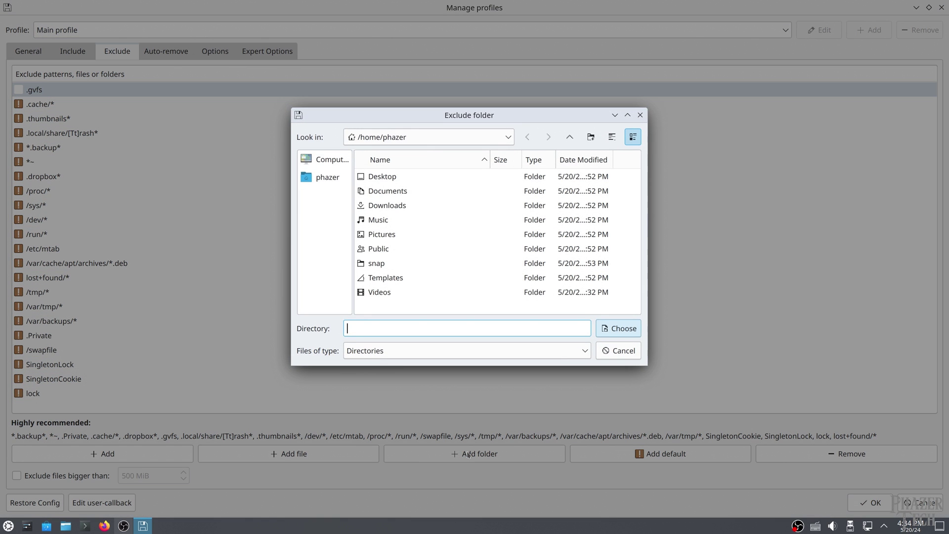
double_click(405, 205)
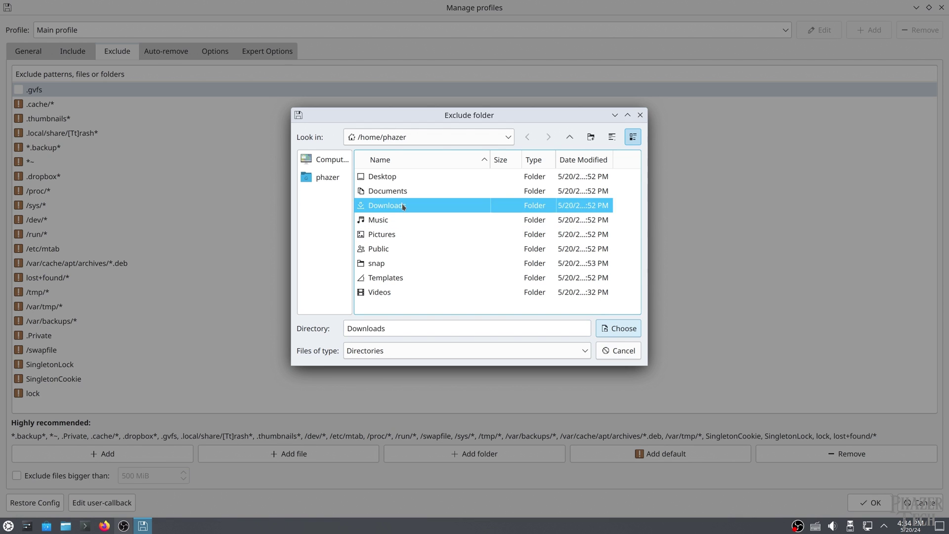
left_click(610, 328)
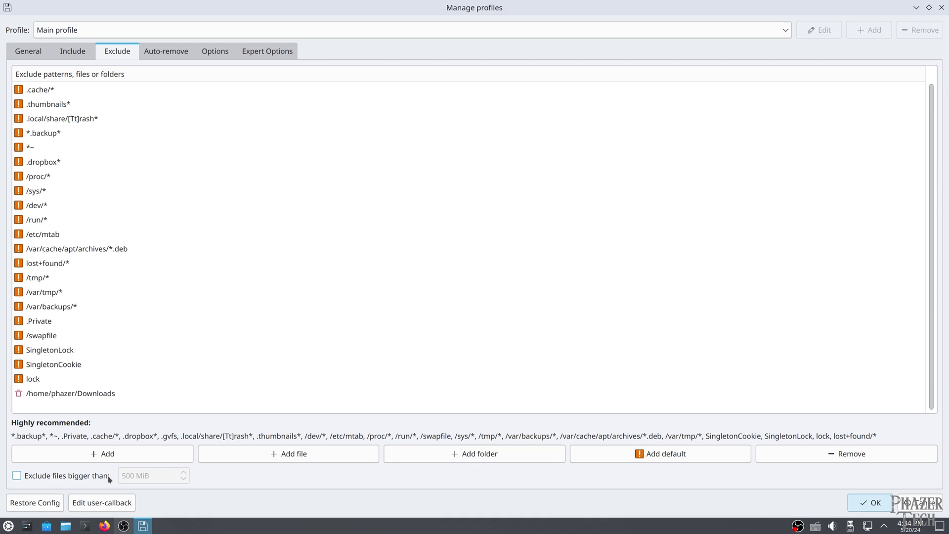
Step: On Auto-remove, set the free-space threshold to 20 GiB and enable Smart remove
left_click(166, 53)
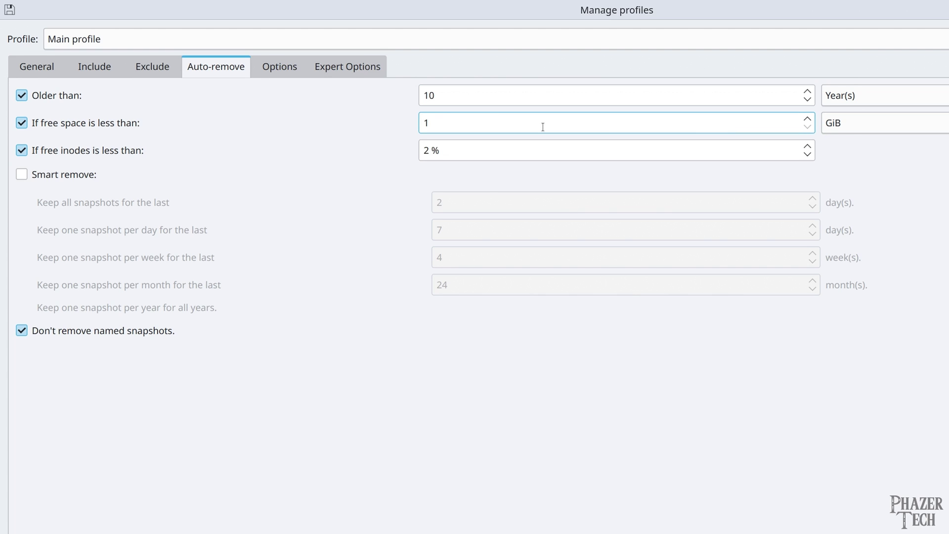
left_click(428, 121)
key("BackSpace")
type("20")
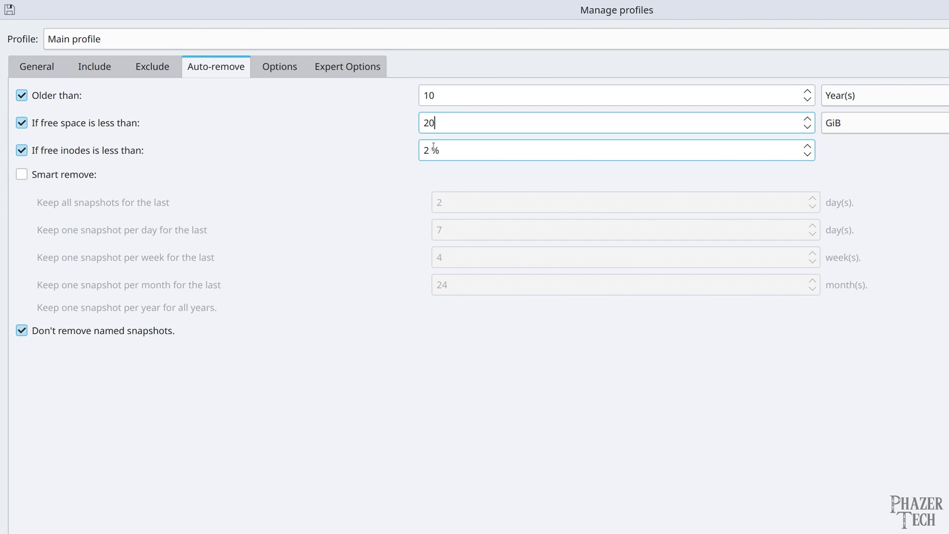
left_click(50, 179)
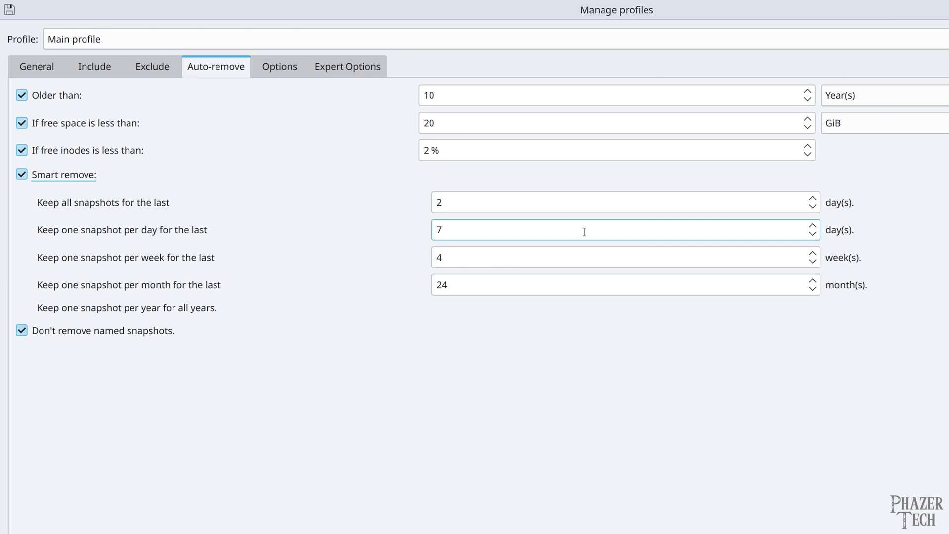
Step: Review the Options and Expert Options tabs, then leave the profile settings for the main window
left_click(279, 70)
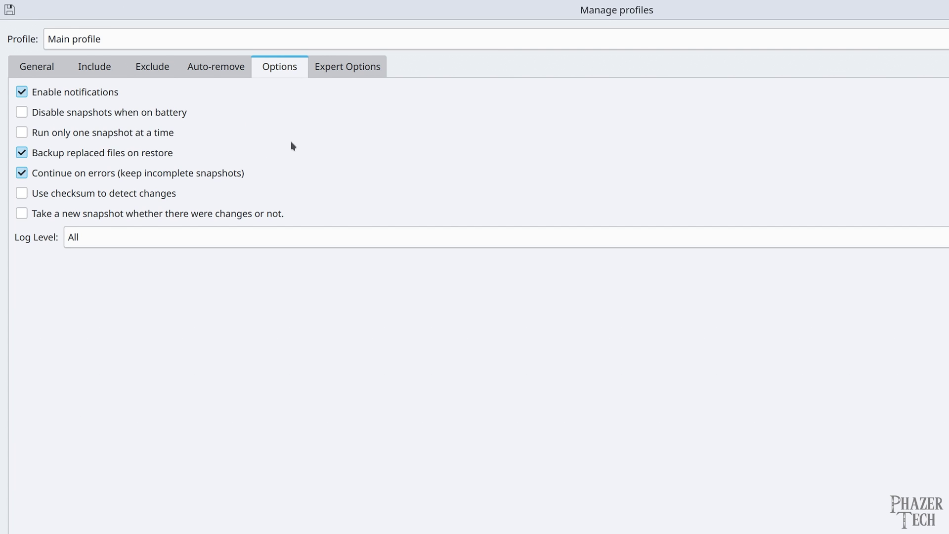
left_click(347, 65)
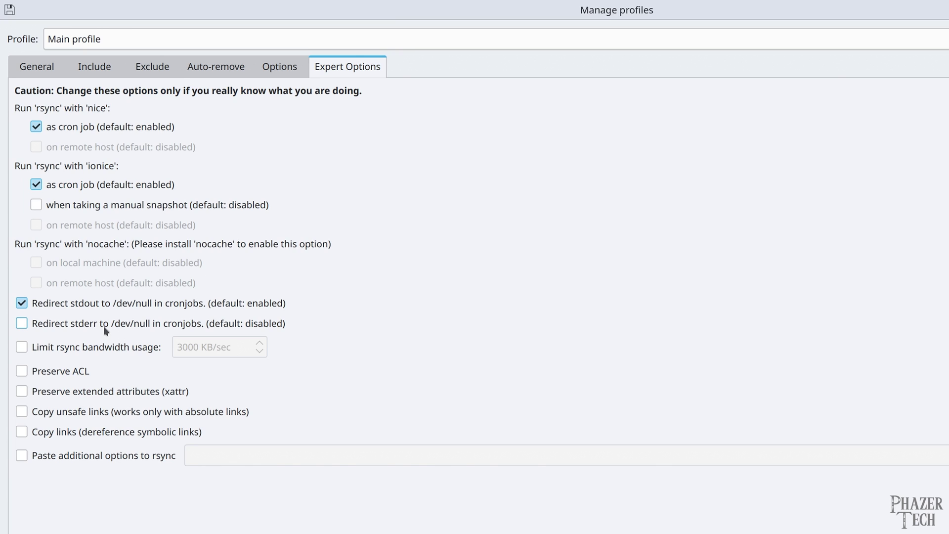
mouse_move(103, 325)
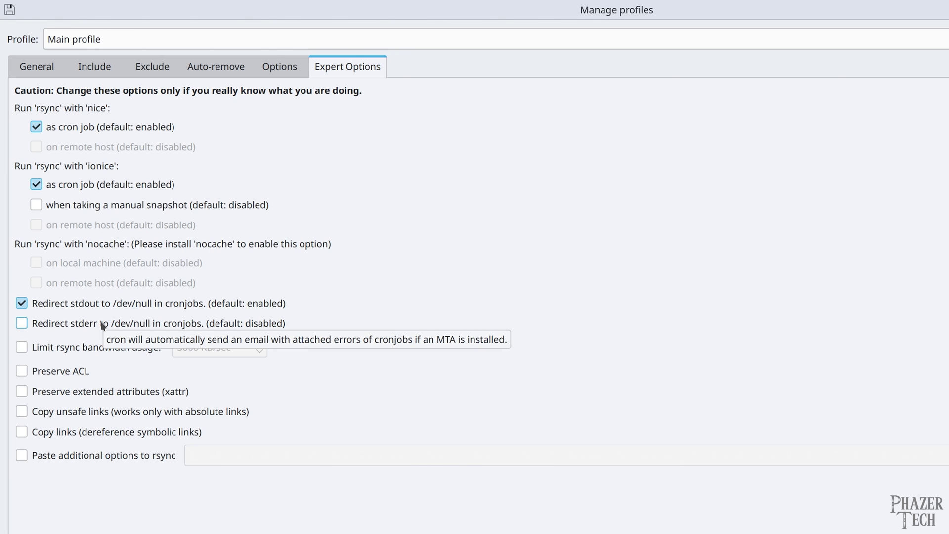
mouse_move(97, 346)
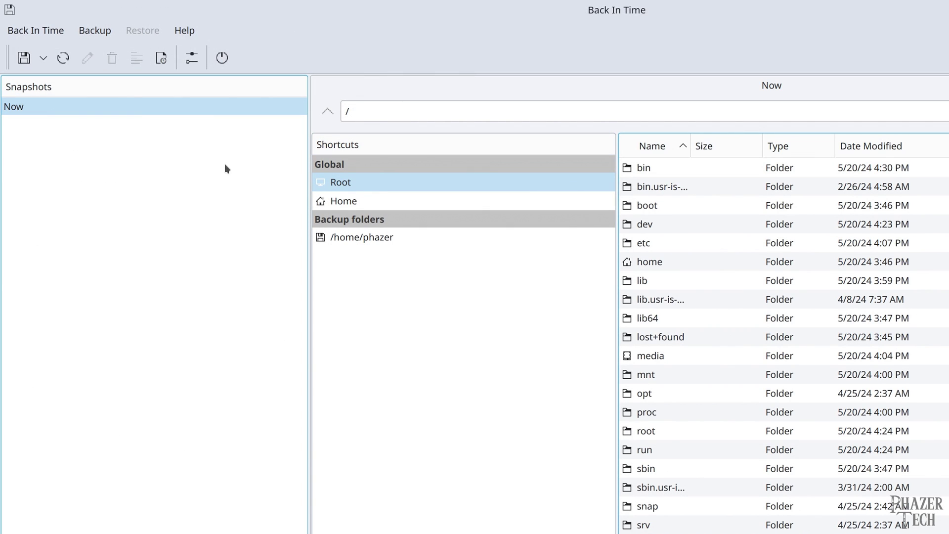
Step: Take two snapshots, 16:35:27 and 16:35:41, and browse the 16:35:27 snapshot's contents
left_click(24, 58)
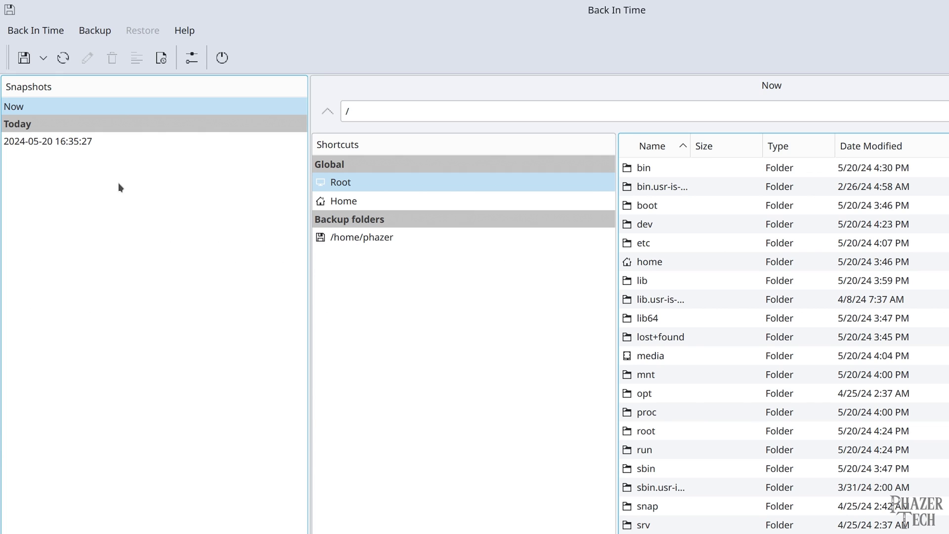
left_click(24, 58)
left_click(93, 158)
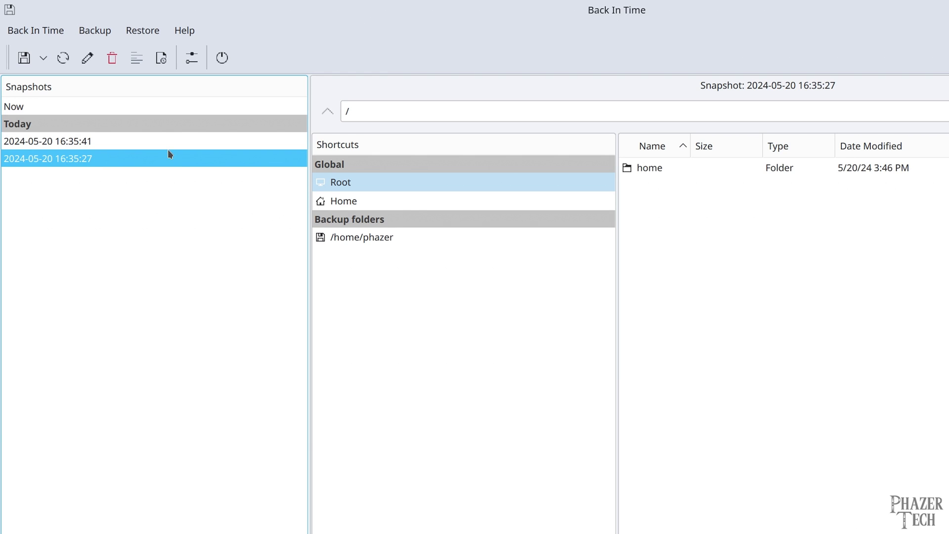
Step: Browse into home and the user's folder, then switch to the 16:35:41 snapshot
double_click(672, 167)
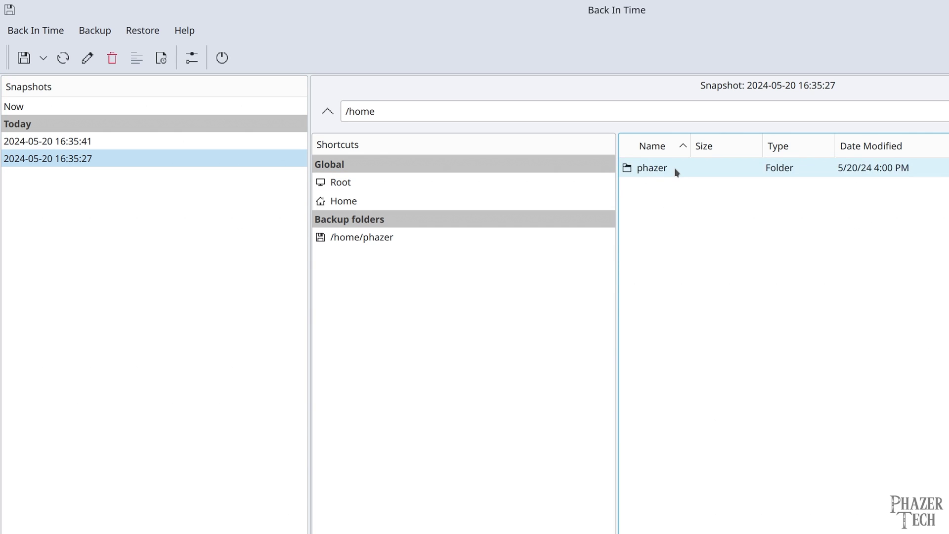
double_click(674, 167)
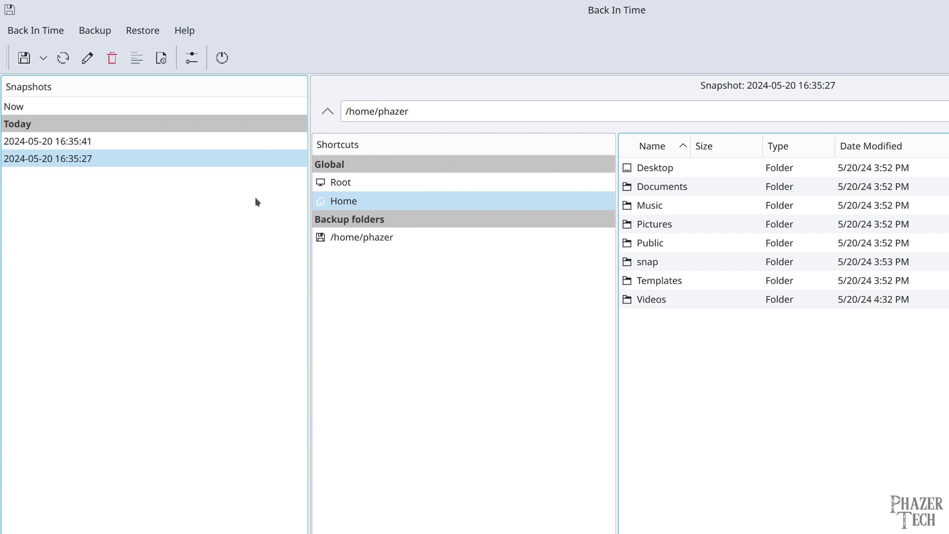
left_click(142, 141)
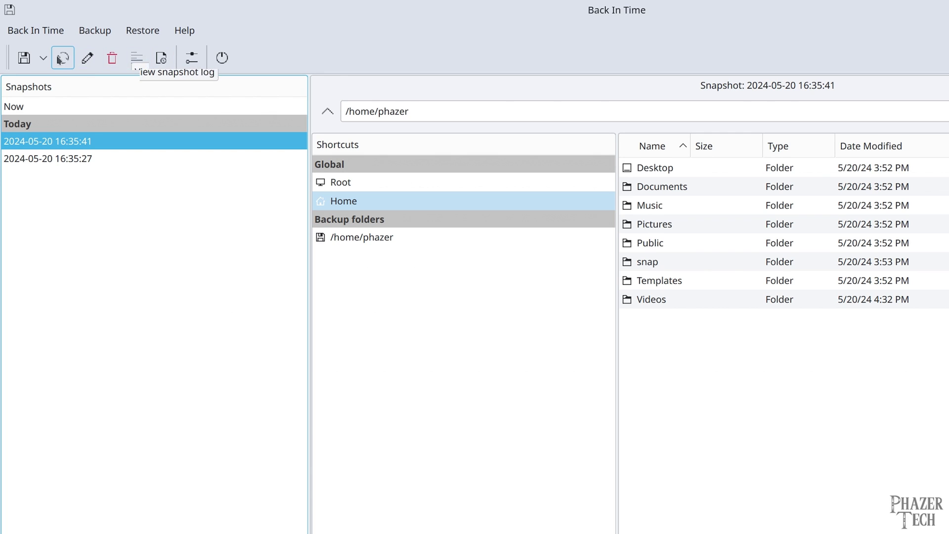
Step: Add a new backup profile named 'secondary' and review its include and exclude lists
left_click(190, 60)
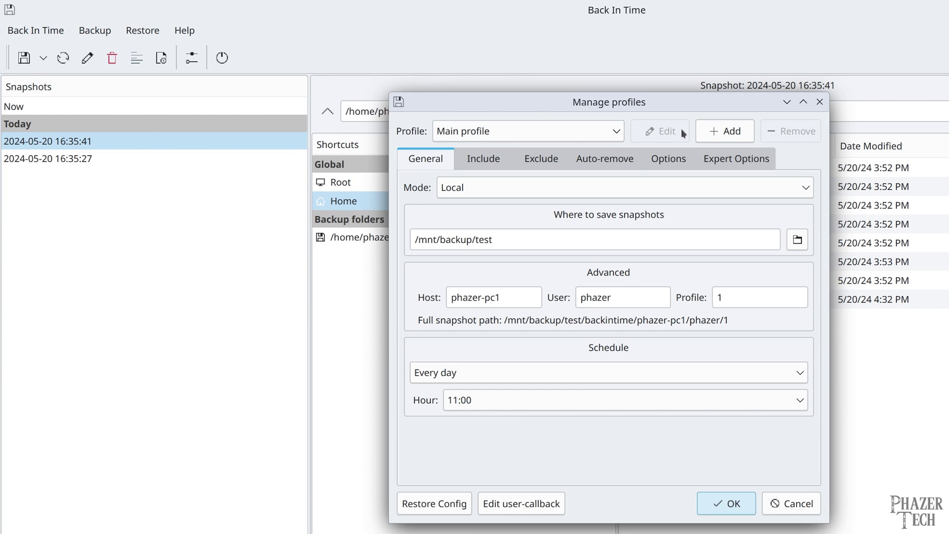
left_click(616, 129)
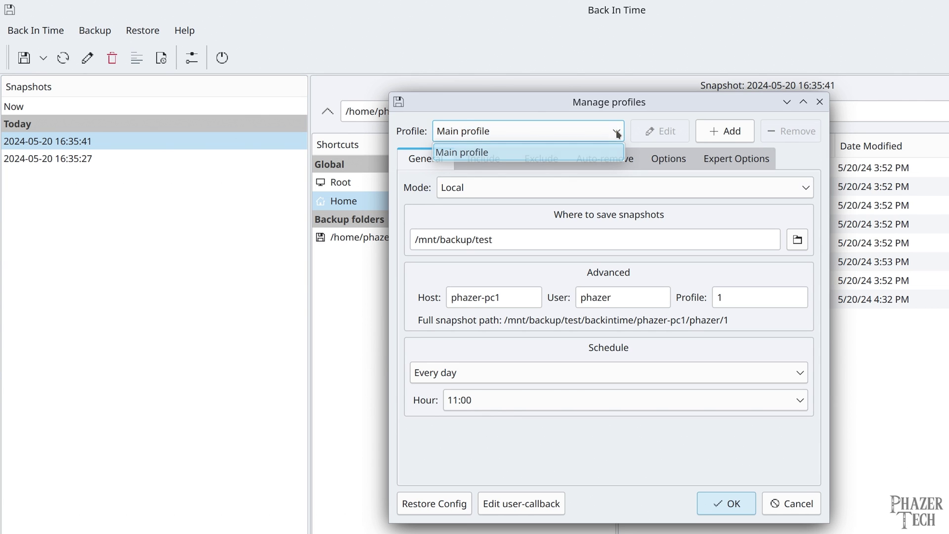
left_click(616, 130)
left_click(722, 133)
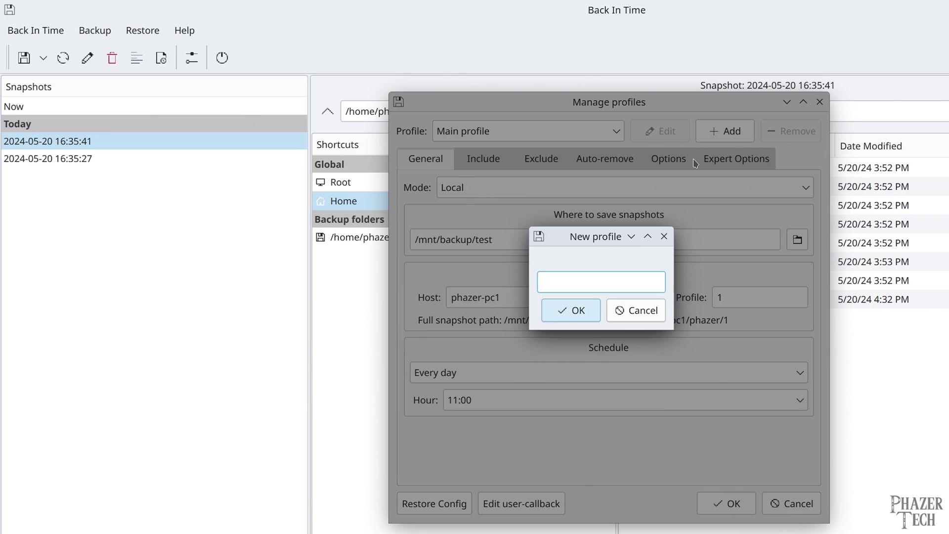
type("secondary")
key("Return")
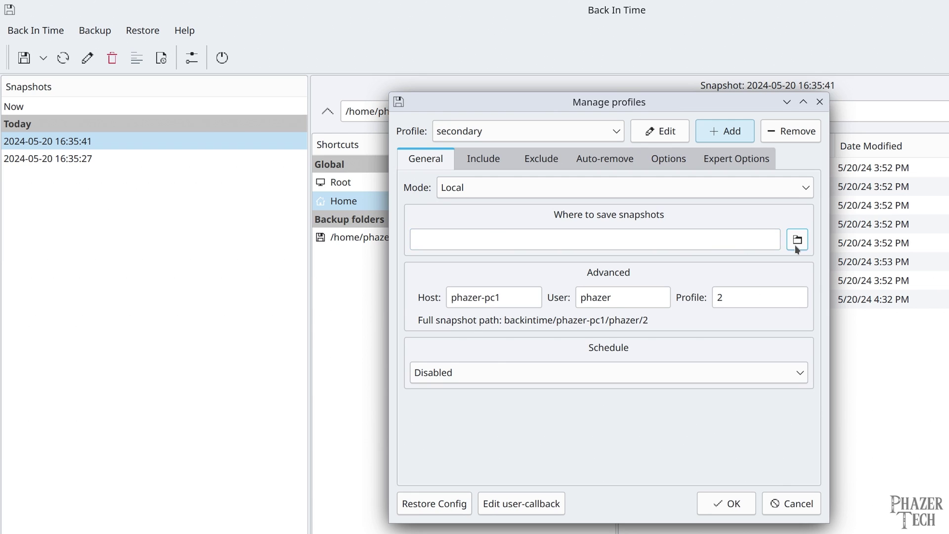
left_click(495, 157)
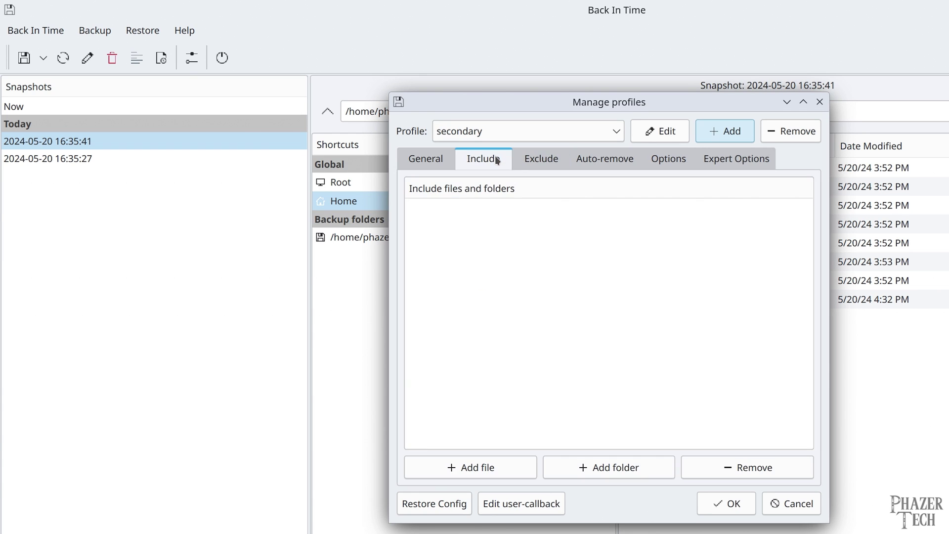
left_click(534, 162)
left_click(423, 161)
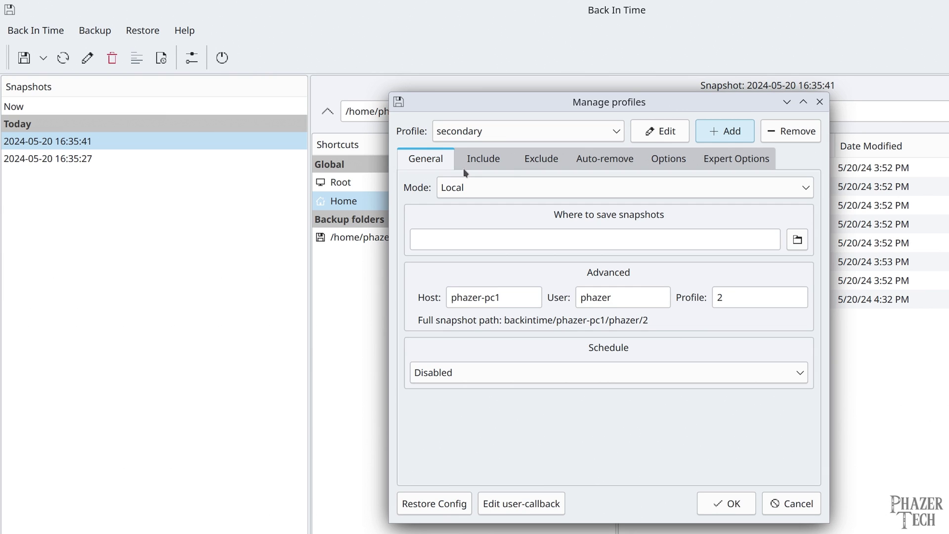
Step: Delete the secondary profile, leaving only Main profile, and save the settings
left_click(612, 133)
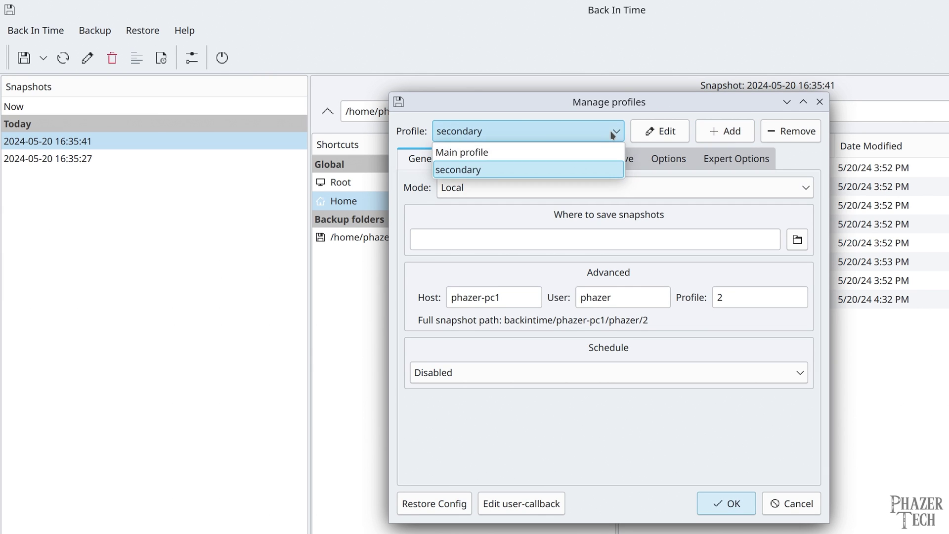
left_click(591, 150)
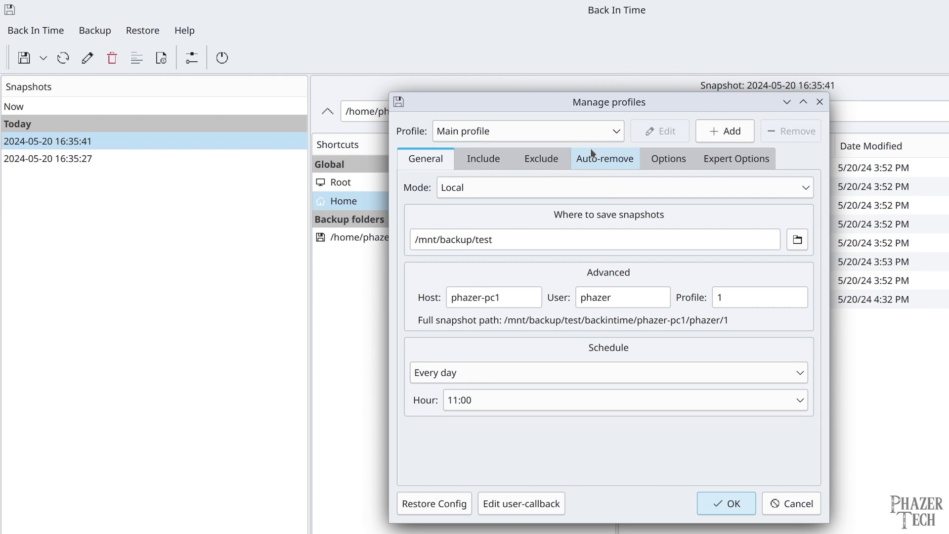
left_click(553, 128)
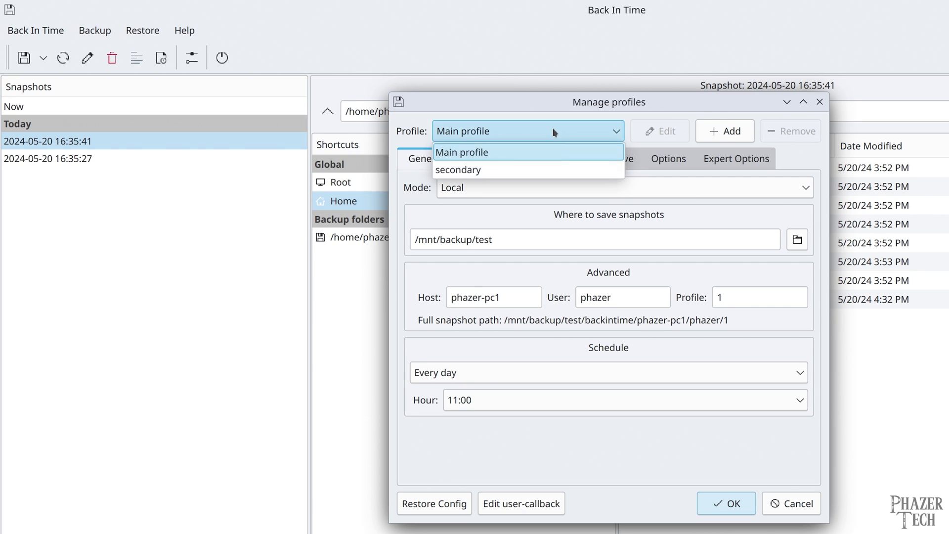
left_click(556, 168)
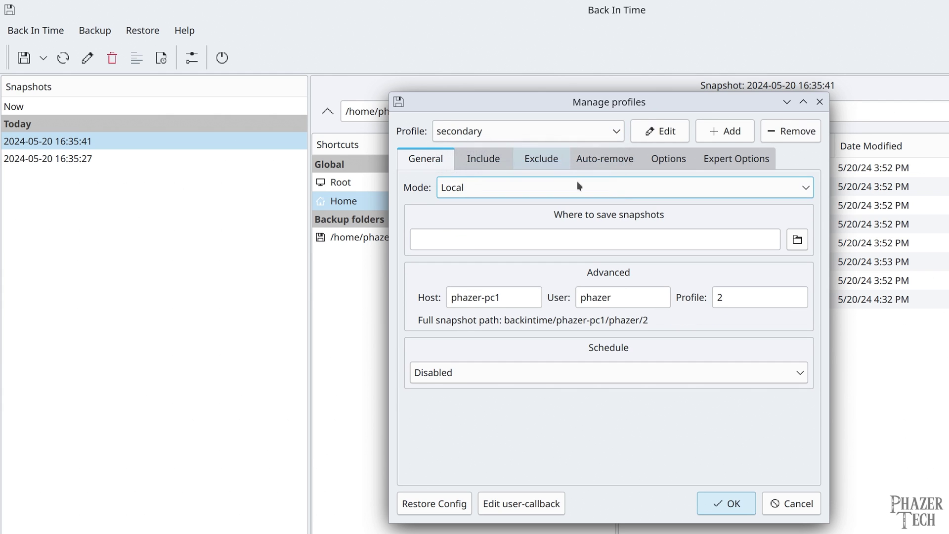
left_click(789, 131)
left_click(670, 316)
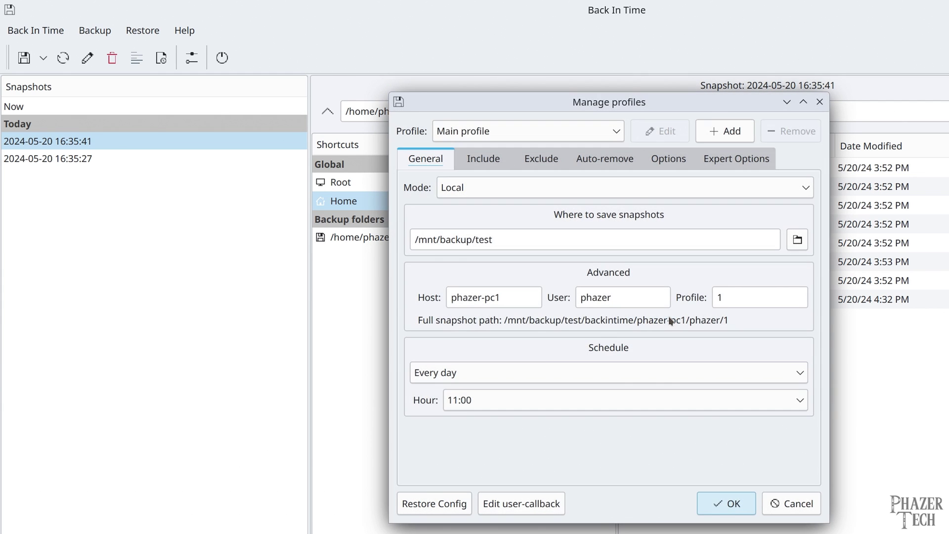
left_click(707, 501)
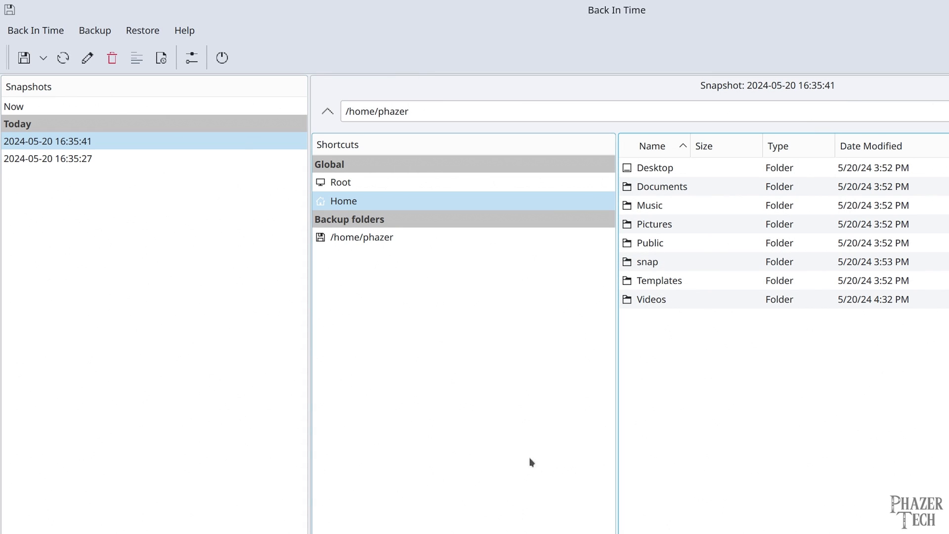